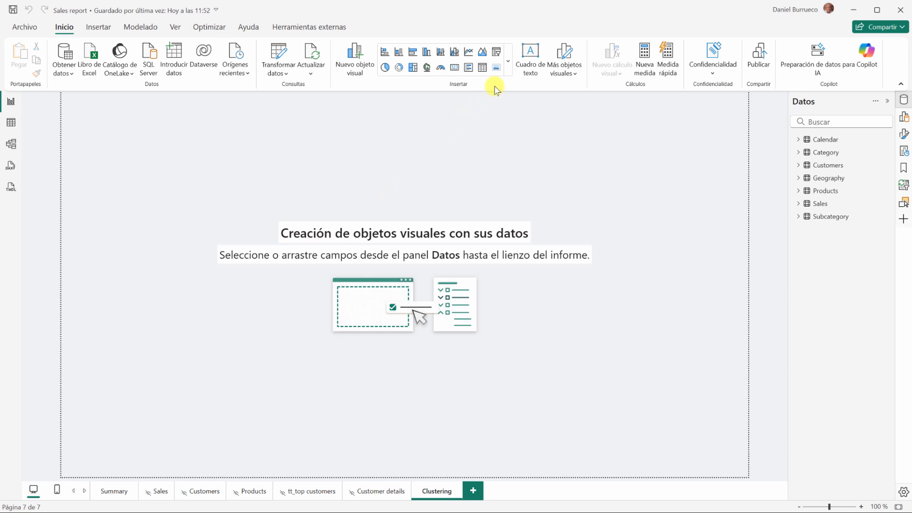
- Insert a scatter chart on the Clustering page, shift it slightly inward from the page corner and widen it to about half the page
left_click(507, 61)
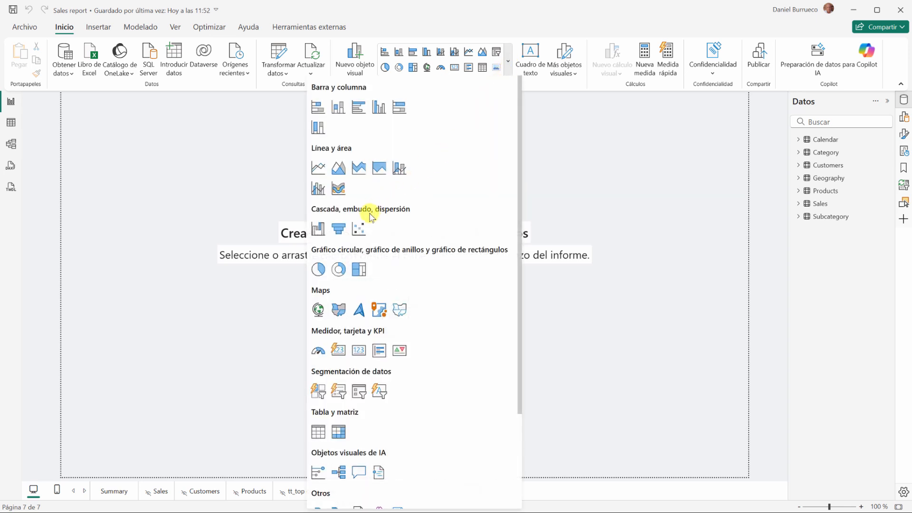
left_click(359, 229)
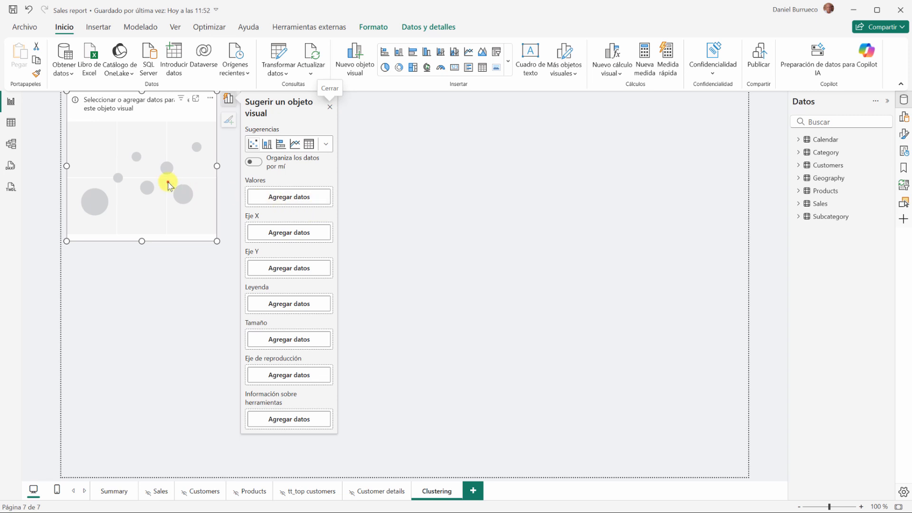
left_click_drag(169, 184, 182, 201)
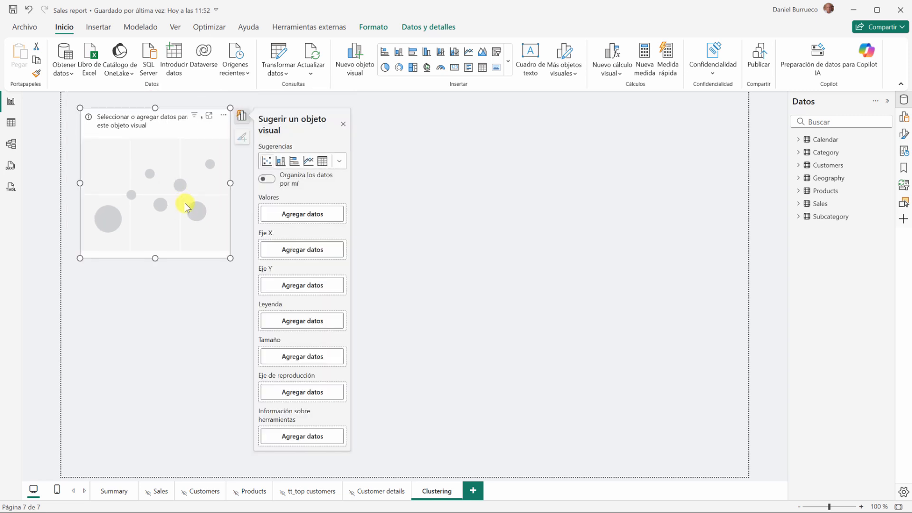
left_click_drag(231, 256, 422, 274)
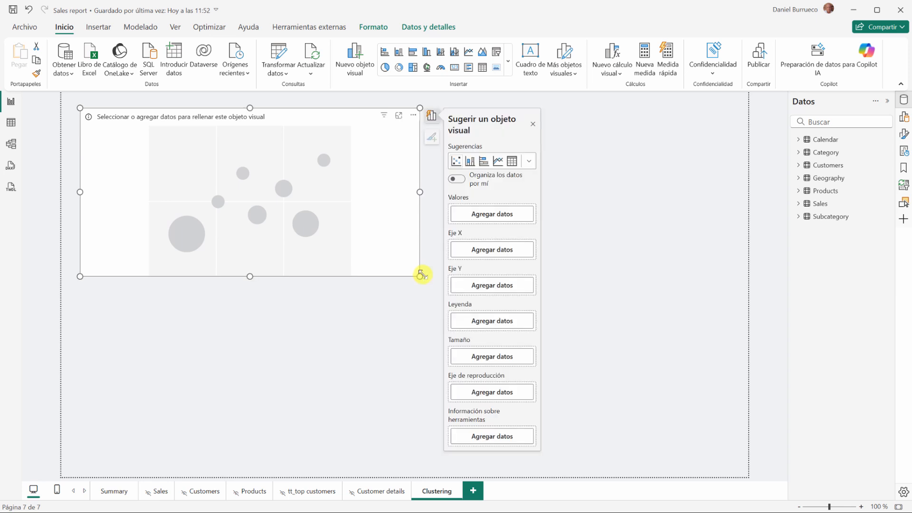
- Add the Amount field from Sales to the scatter chart's X axis and summarize it as Promedio
left_click(489, 247)
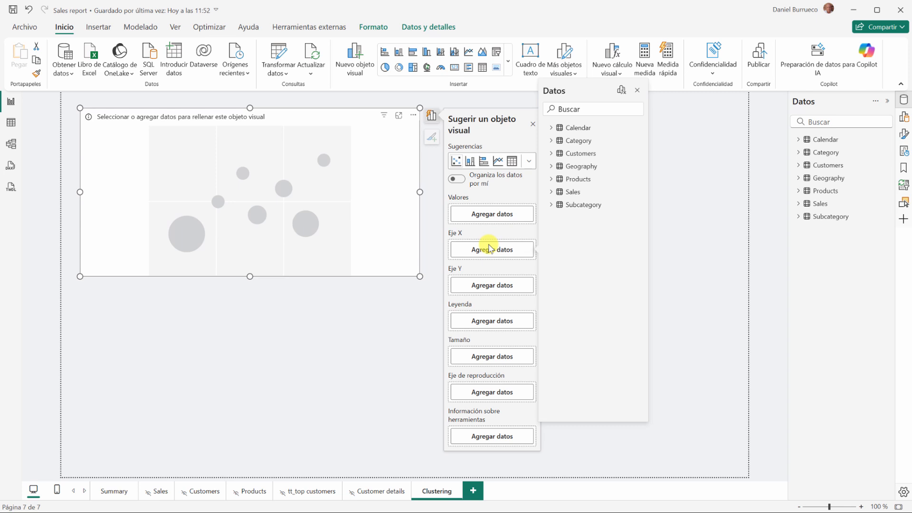
type("amoun")
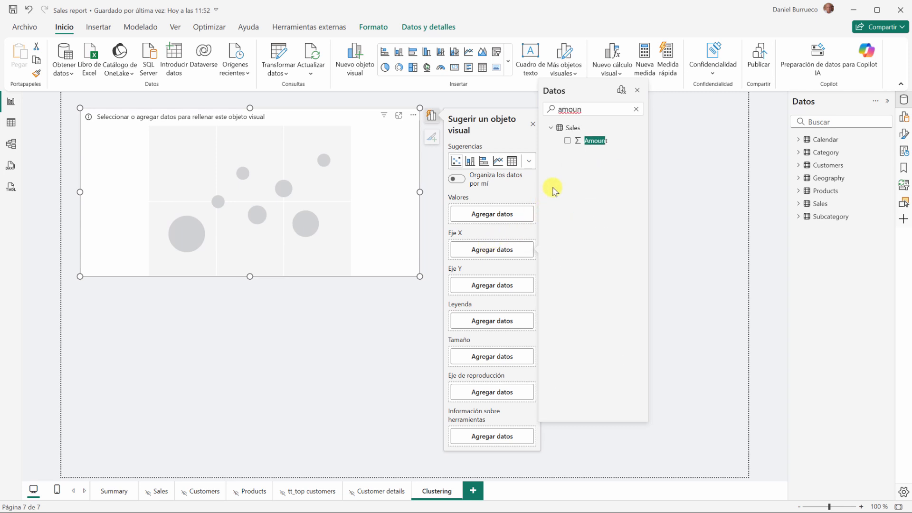
left_click(567, 142)
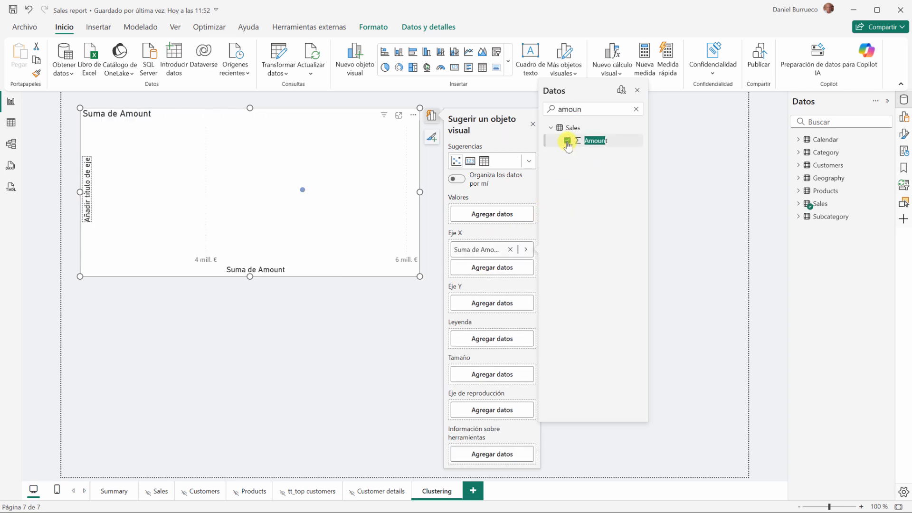
left_click(525, 249)
left_click(560, 275)
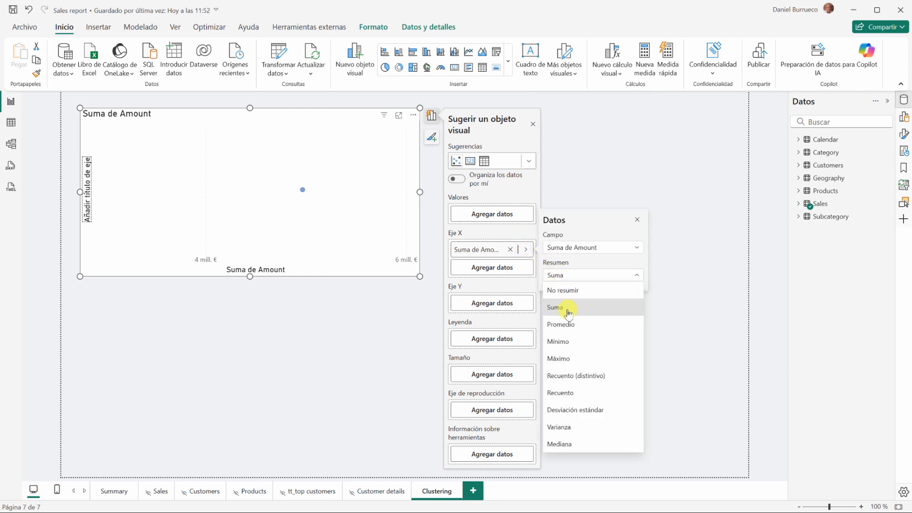
left_click(570, 323)
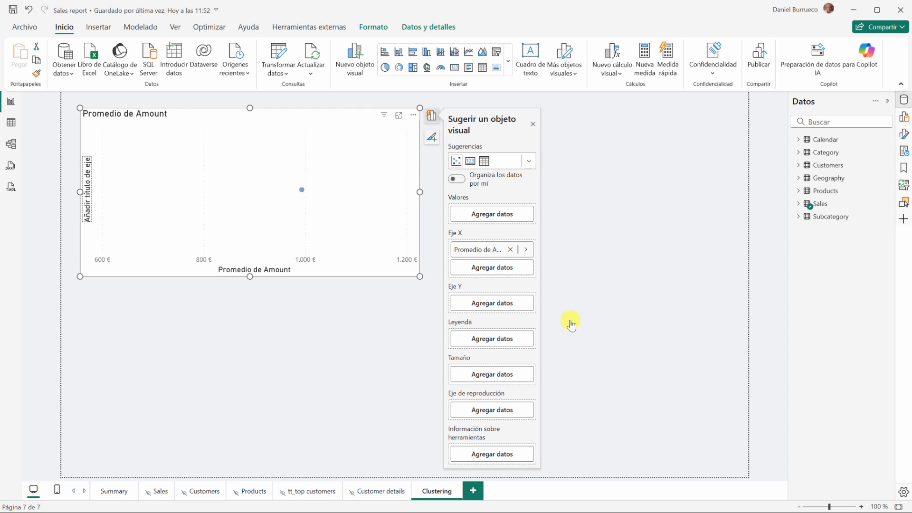
- Add the Margin field from Sales to the scatter chart's Y axis and summarize it as Promedio
left_click(517, 304)
type("marg")
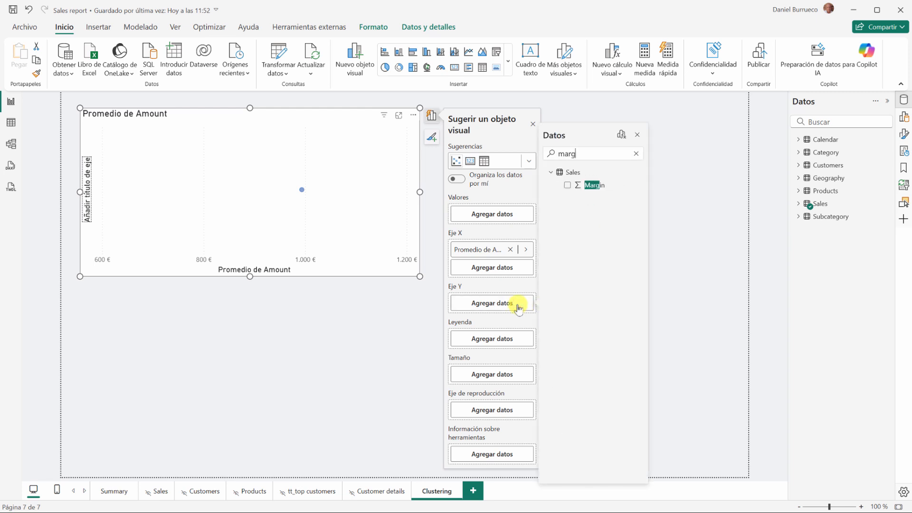
left_click(567, 185)
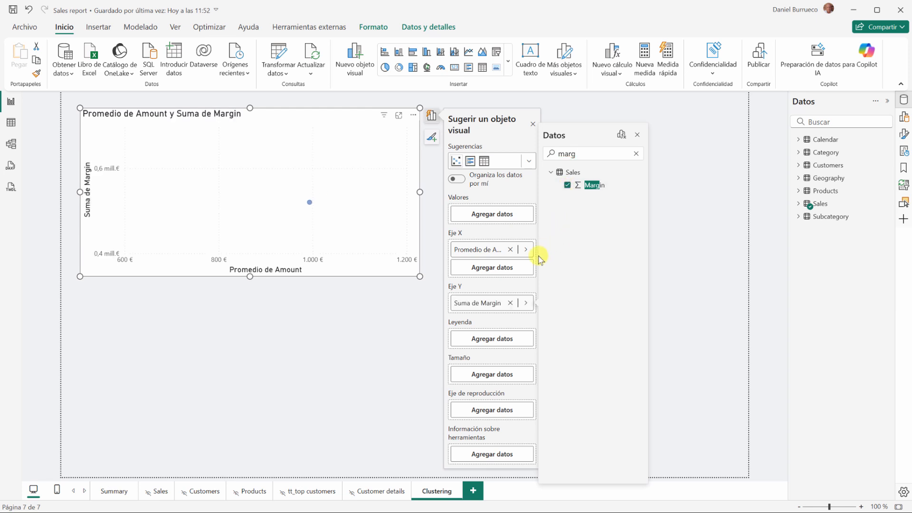
left_click(526, 302)
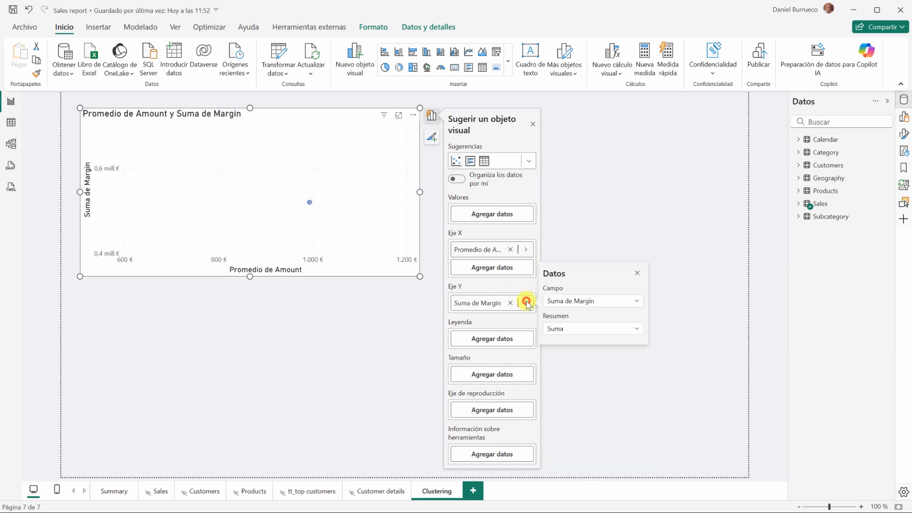
left_click(556, 327)
left_click(562, 377)
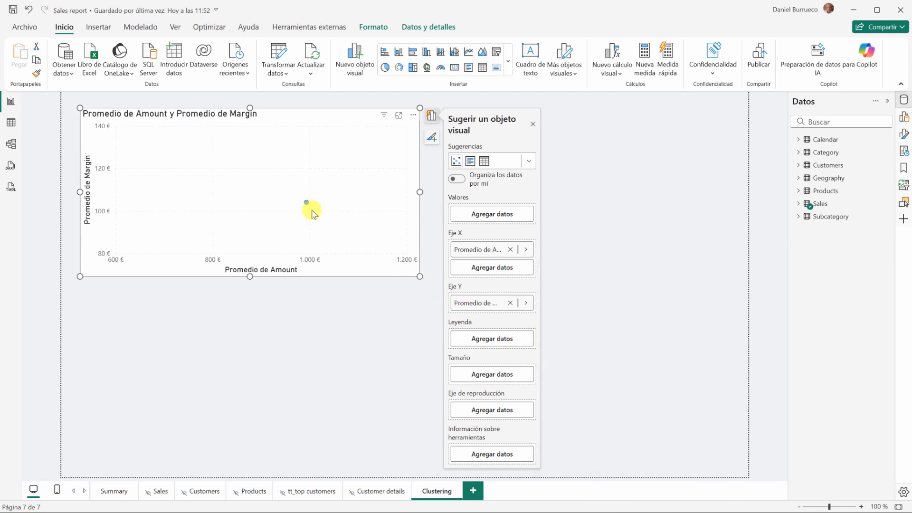
- Add Customer Id from the Customers table to the scatter chart's Valores so each customer is plotted
mouse_move(306, 207)
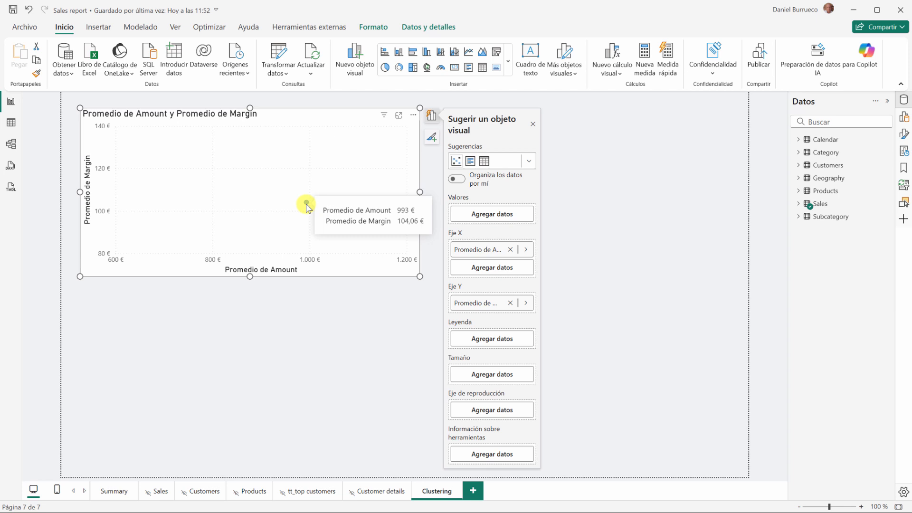
left_click(484, 215)
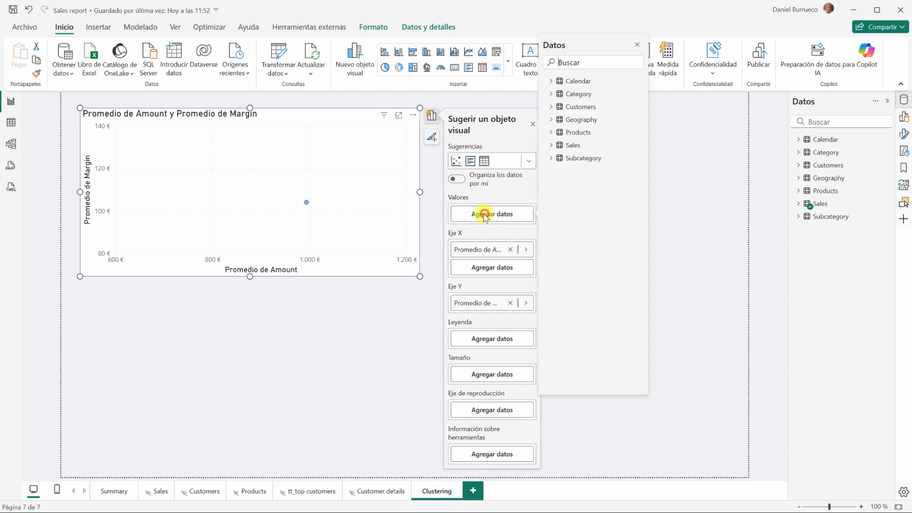
type("custo")
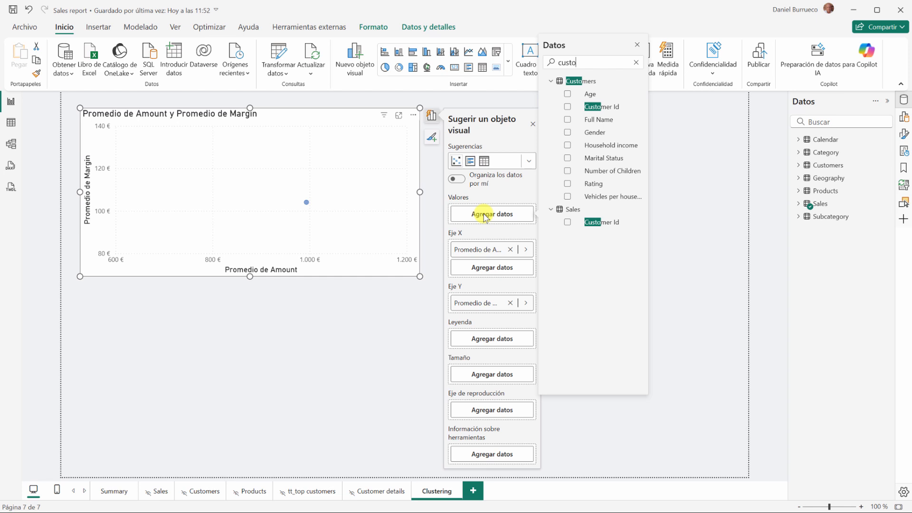
left_click(567, 106)
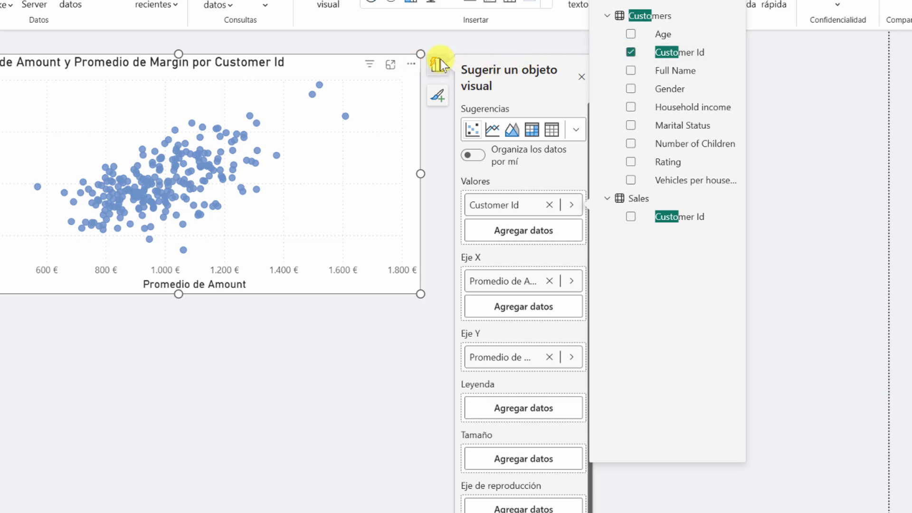
- Run automatic cluster detection on the scatter chart, naming the result cluster2d and setting the number of clusters to 3
left_click(411, 63)
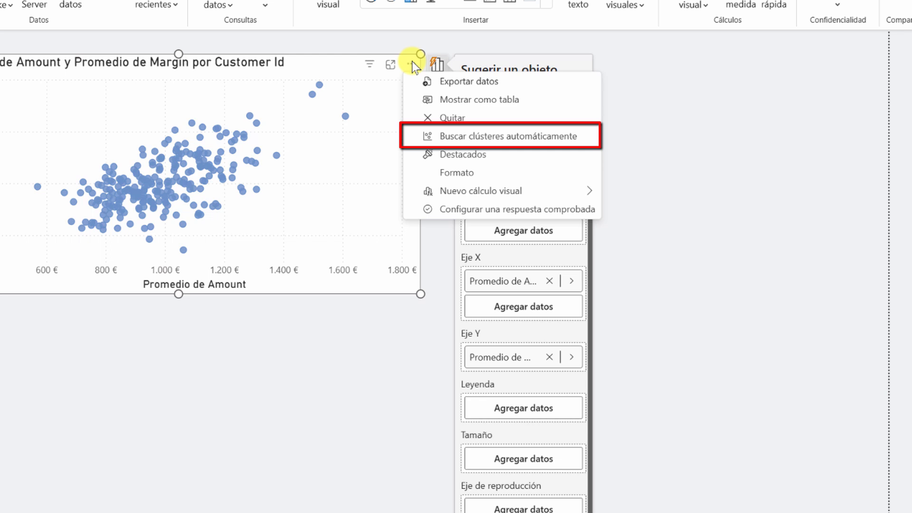
left_click(475, 137)
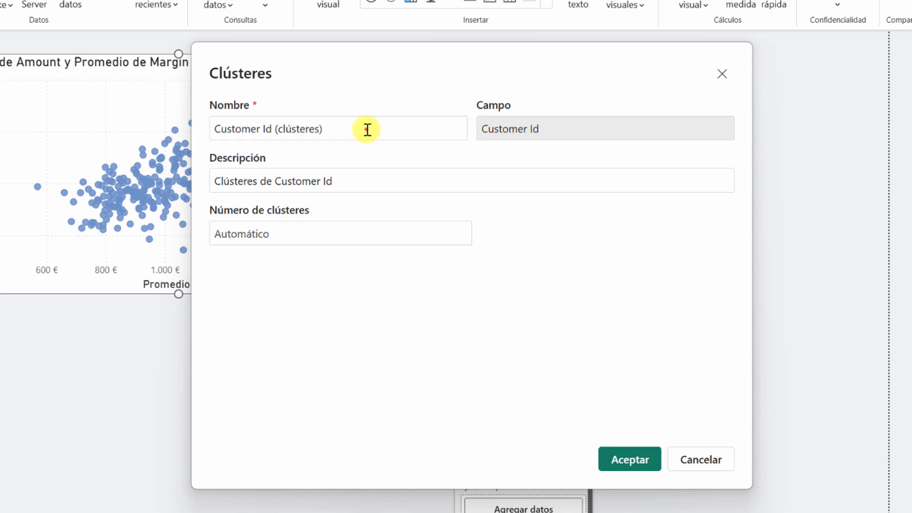
left_click_drag(366, 128, 211, 127)
key("BackSpace")
type("cl")
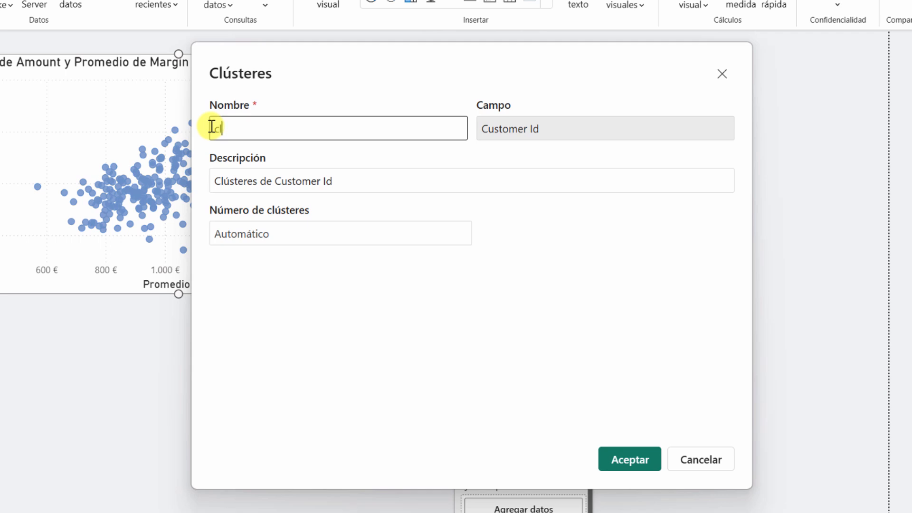
type("uster2d")
left_click(251, 232)
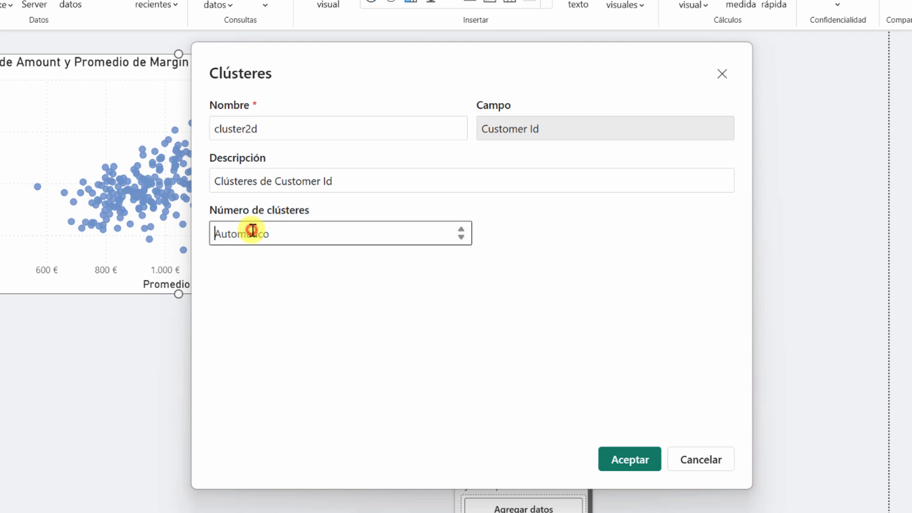
type("3")
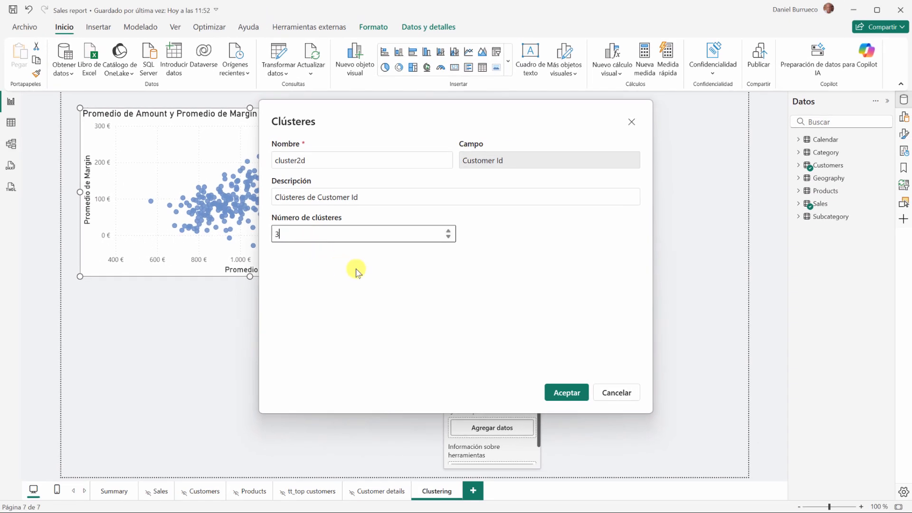
left_click(566, 392)
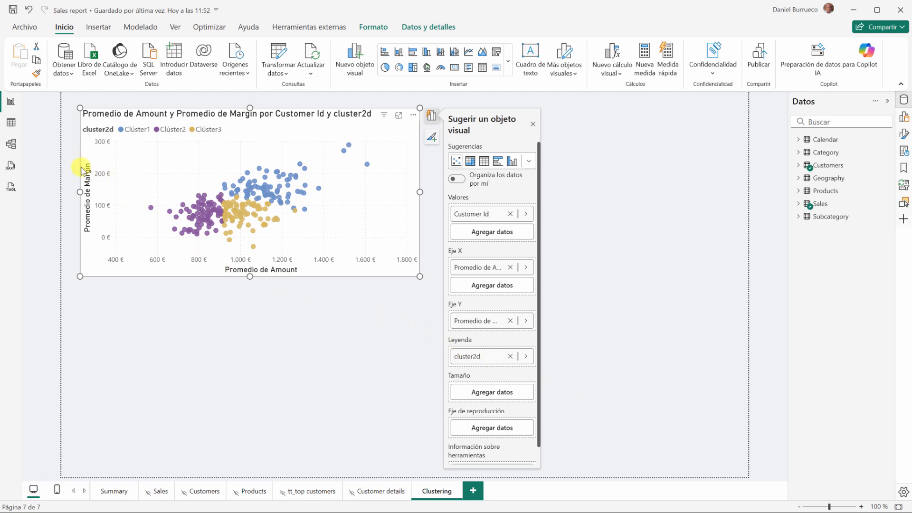
- Examine the cluster2d column in the Customers table data, and return to the report page
left_click(11, 122)
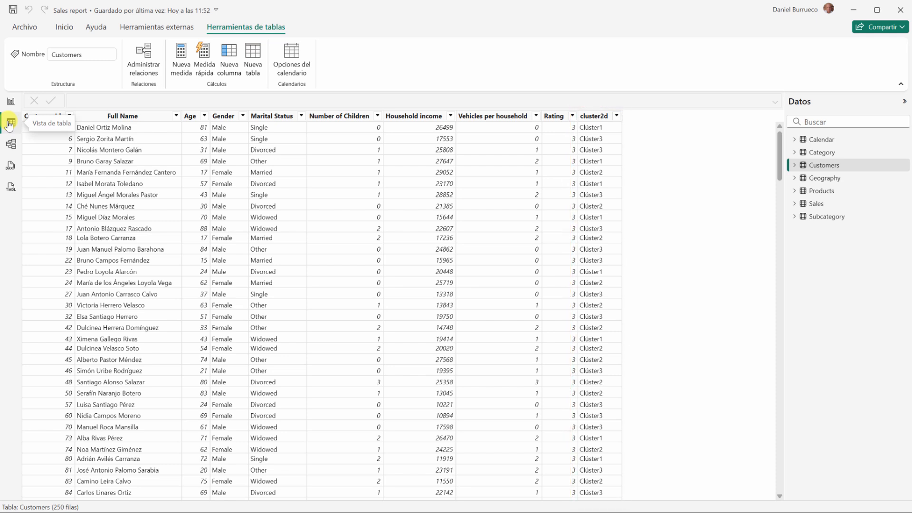
left_click(12, 102)
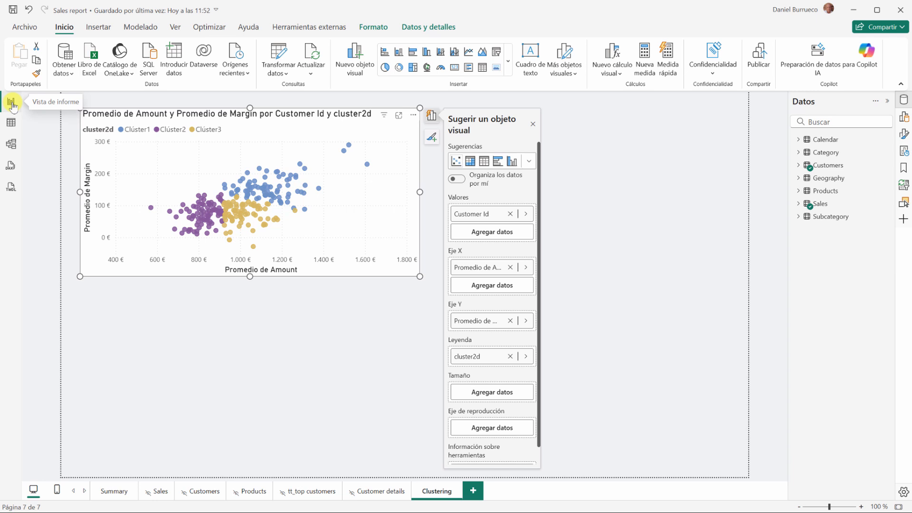
- Duplicate the scatter chart, place the copy beside the original, convert it to a table and narrow it to leave a gap
key("ctrl+c")
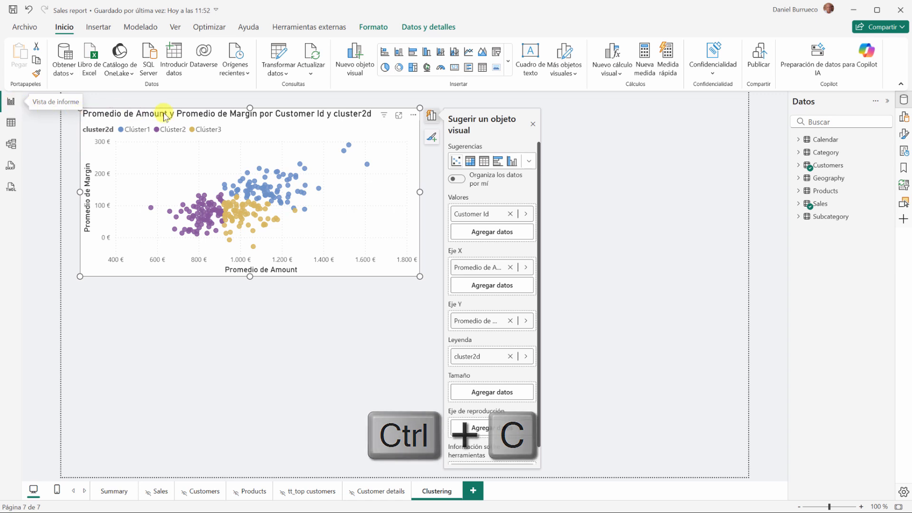
key("ctrl+v")
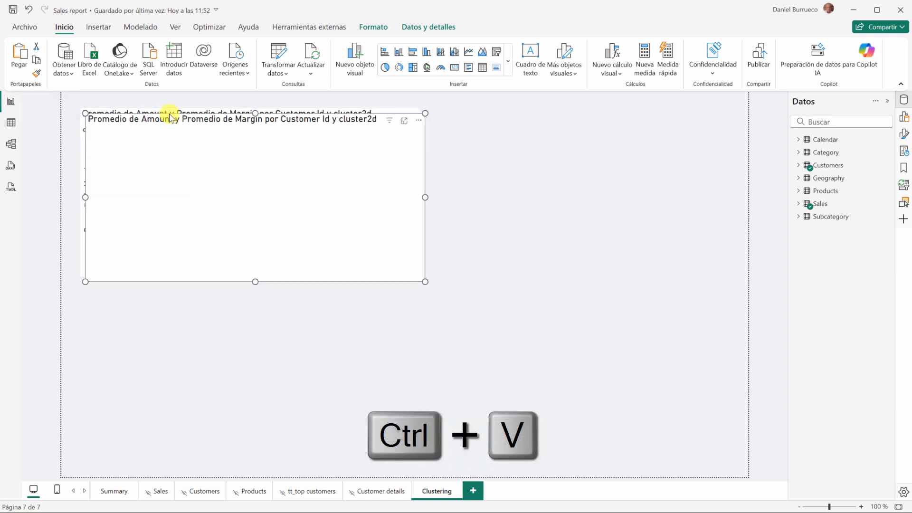
left_click_drag(176, 118, 517, 116)
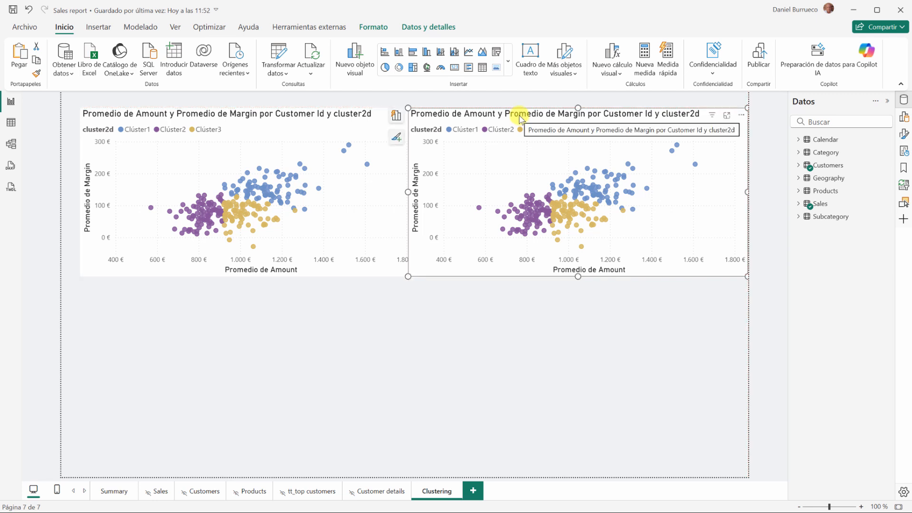
left_click(483, 67)
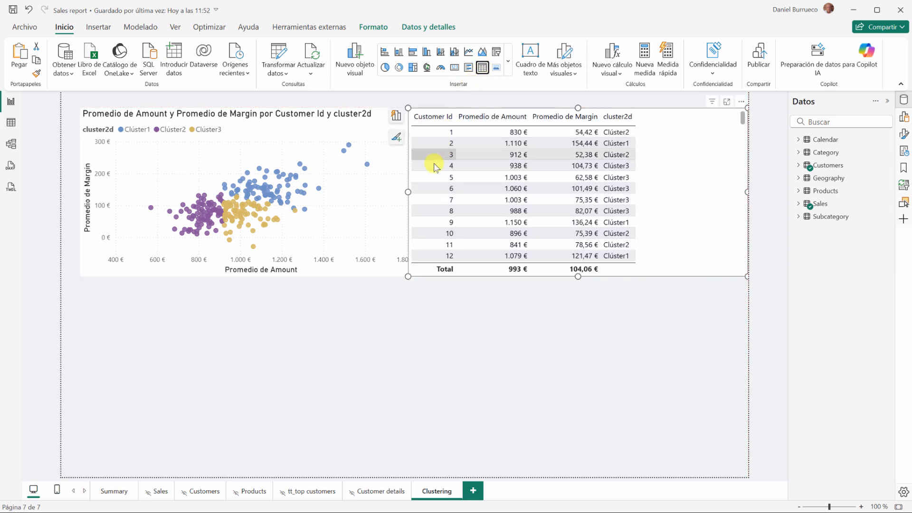
left_click_drag(408, 192, 446, 192)
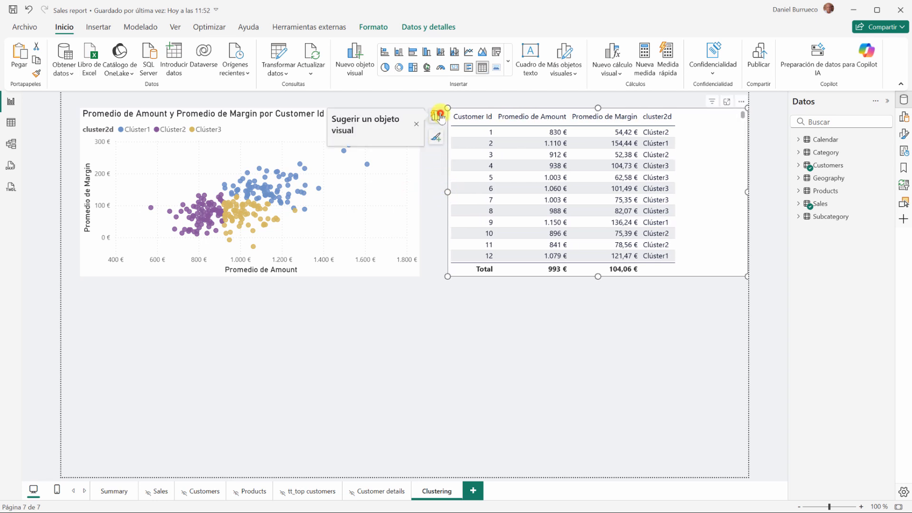
- Remove Customer Id from the table visual, make cluster2d its first column and shrink the visual to fit its content
left_click(441, 117)
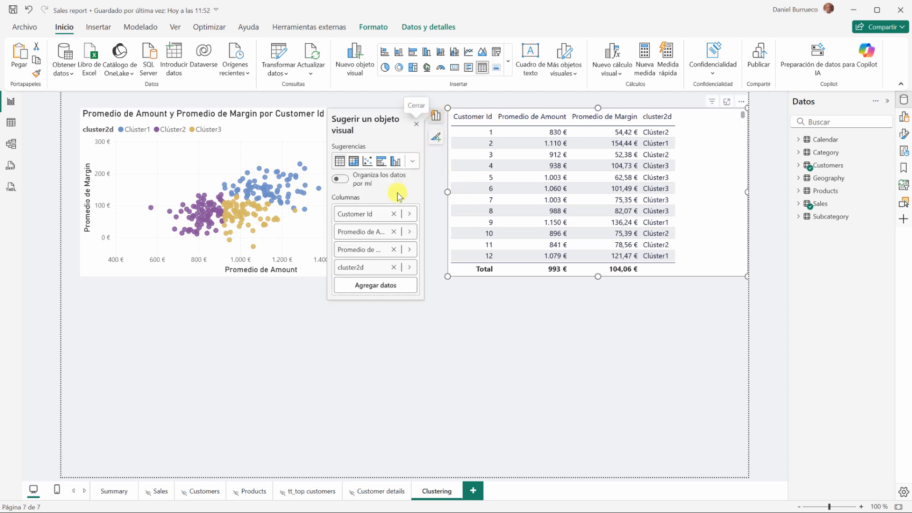
left_click(393, 214)
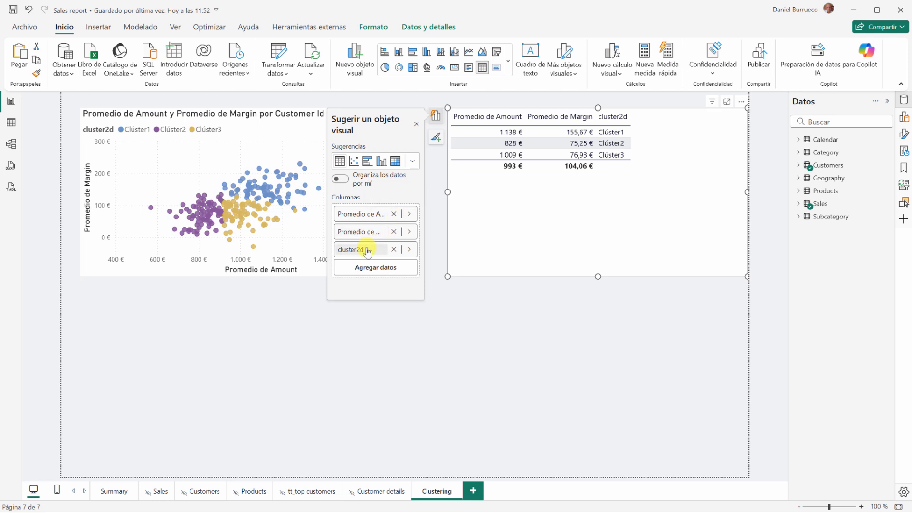
left_click_drag(366, 249, 376, 212)
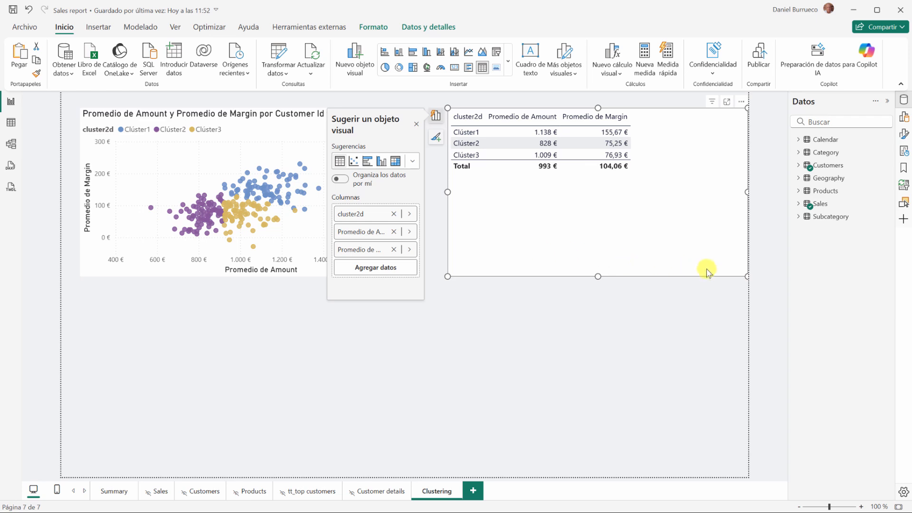
left_click_drag(745, 276, 647, 188)
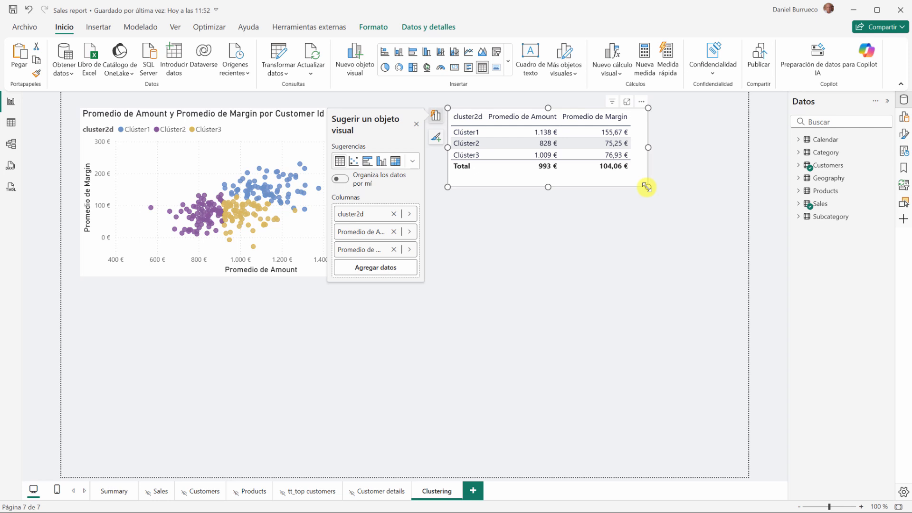
- Rename Clúster1 in the cluster2d clusters as Clientes de alto rendimiento and widen the table visual to fit all its columns
left_click(798, 166)
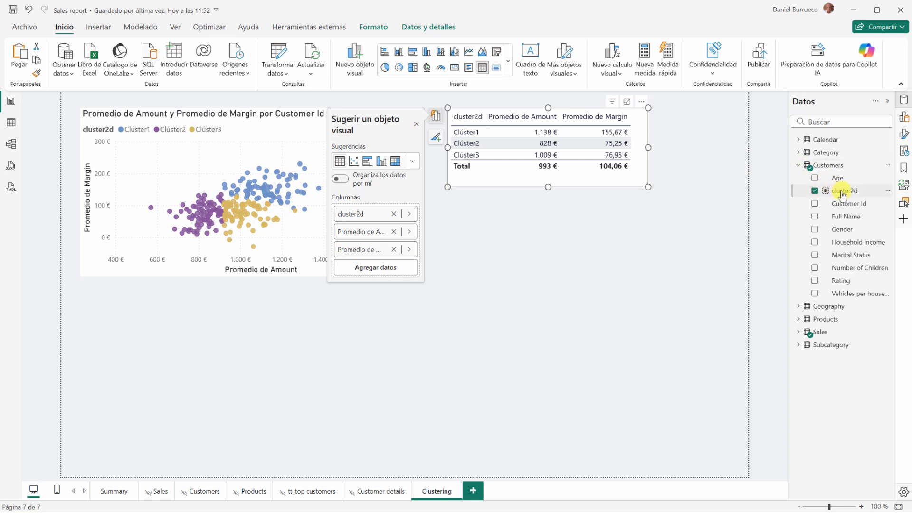
right_click(842, 192)
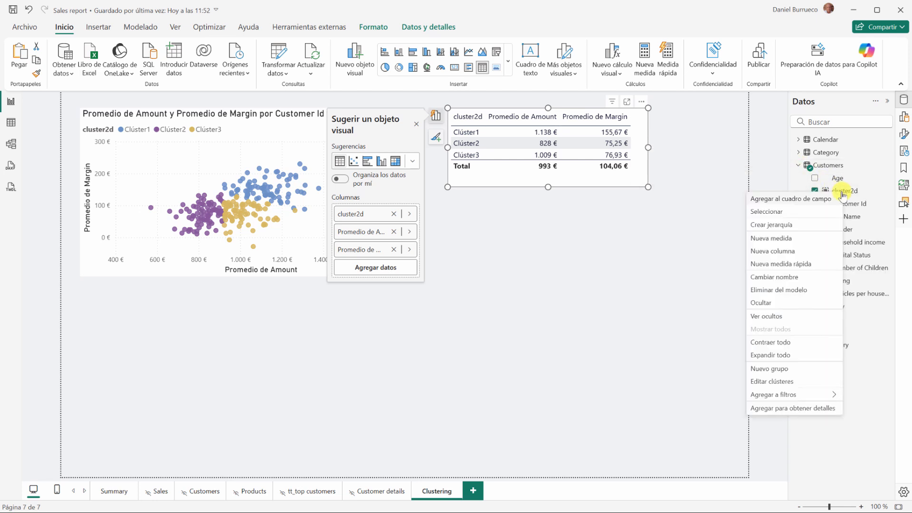
left_click(781, 381)
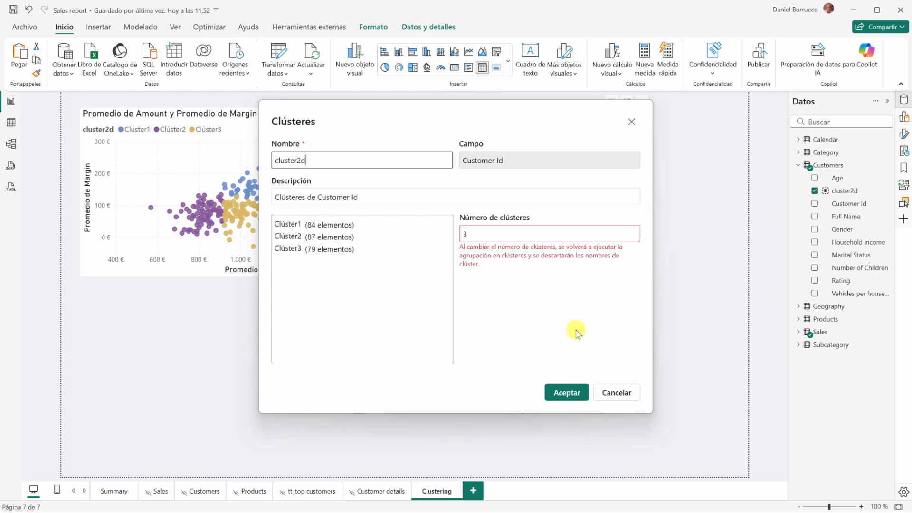
double_click(293, 225)
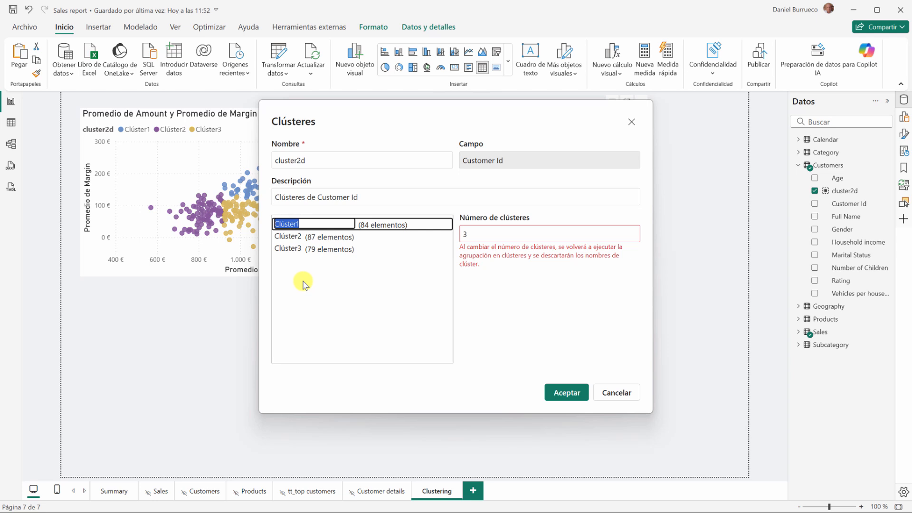
type("Clientes de alt")
type("o rendimient")
type("o")
key("Return")
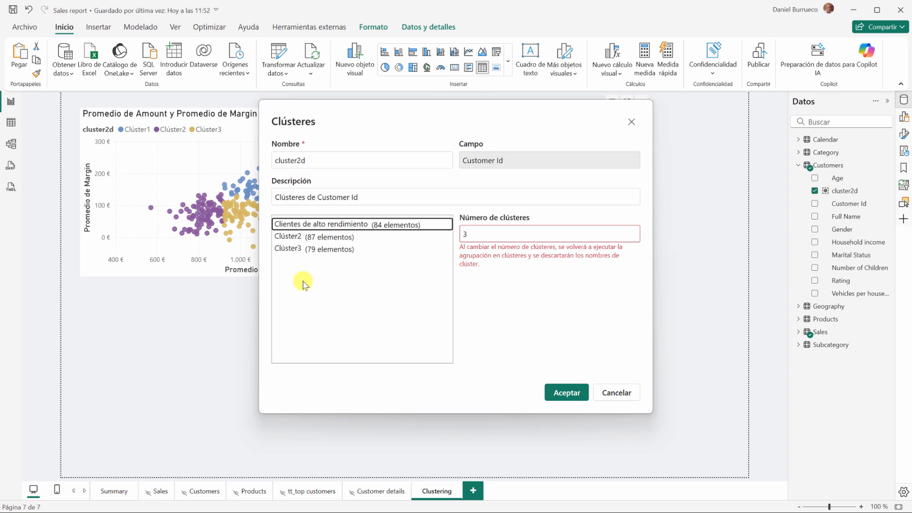
left_click(552, 391)
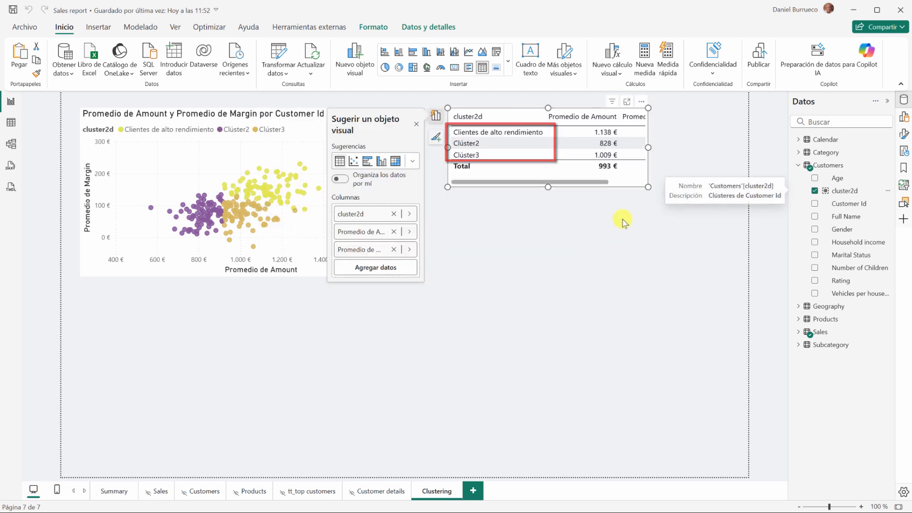
left_click_drag(647, 145, 706, 148)
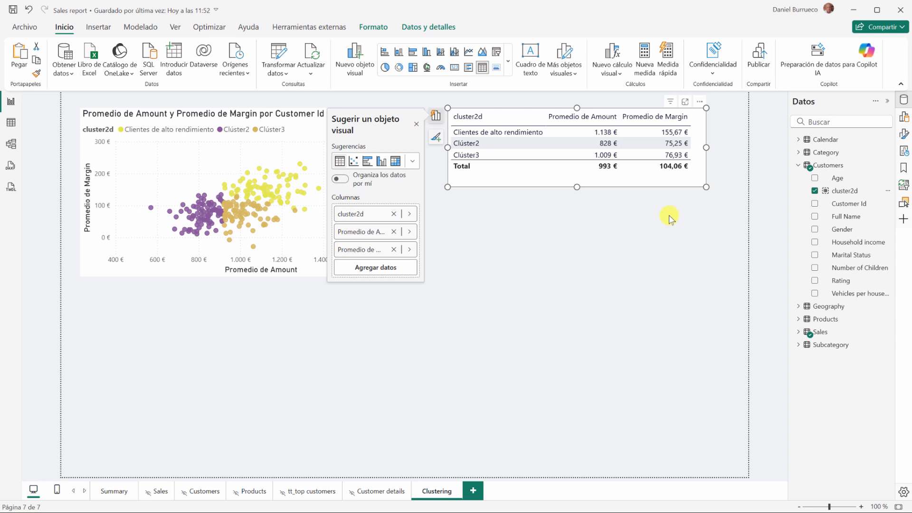
- Add a slicer based on the cluster2d field to the Summary page
left_click(114, 489)
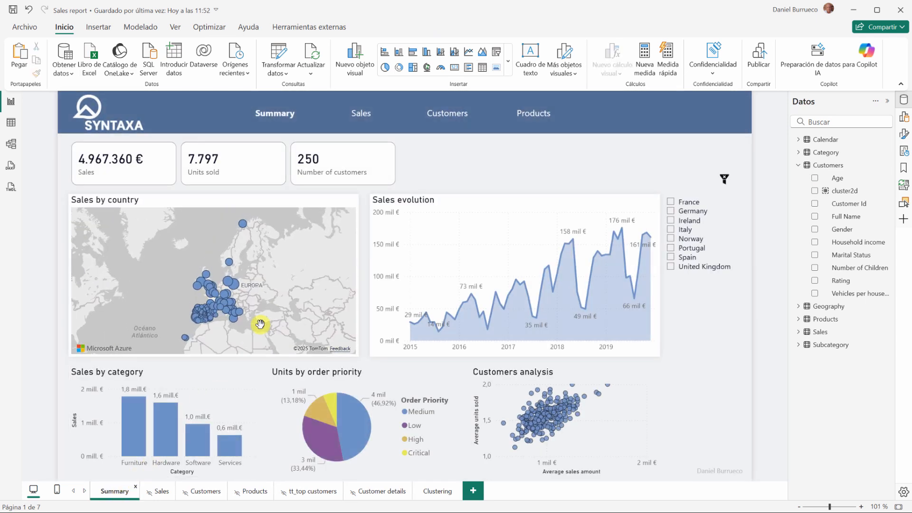
left_click(496, 53)
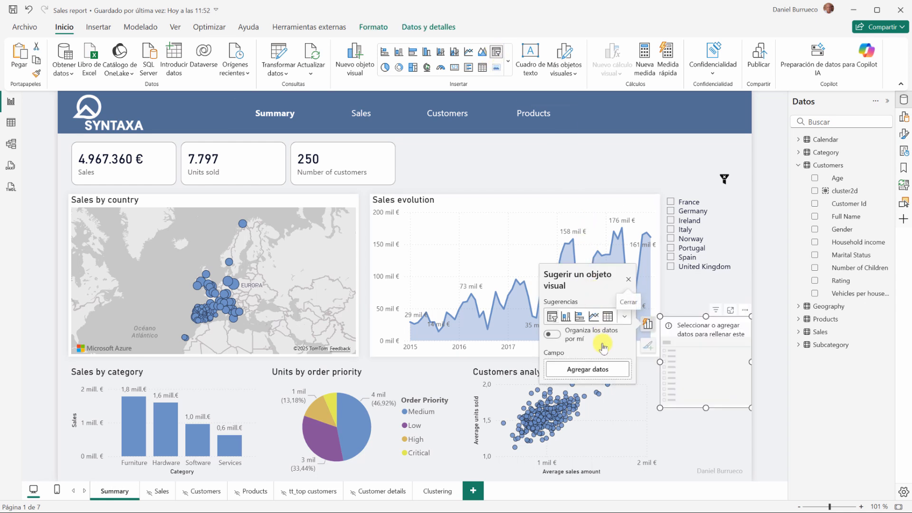
left_click(599, 369)
type("clus")
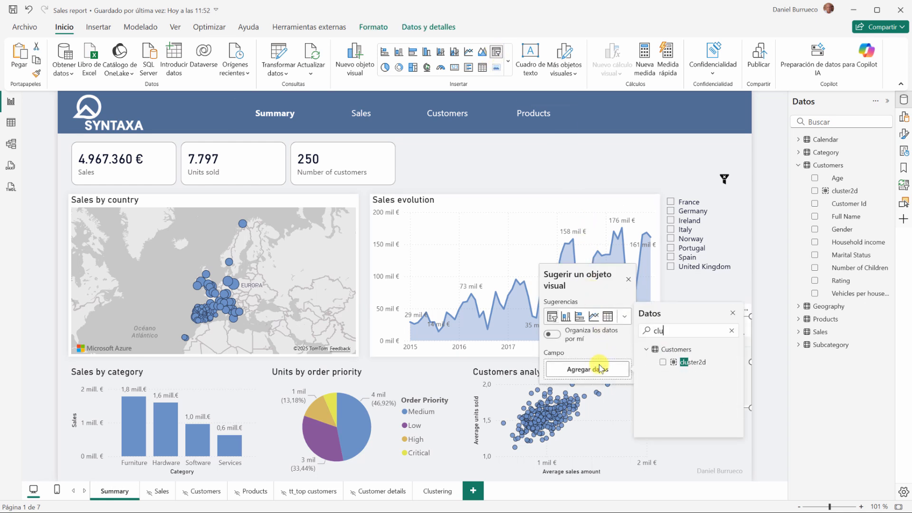
left_click(663, 363)
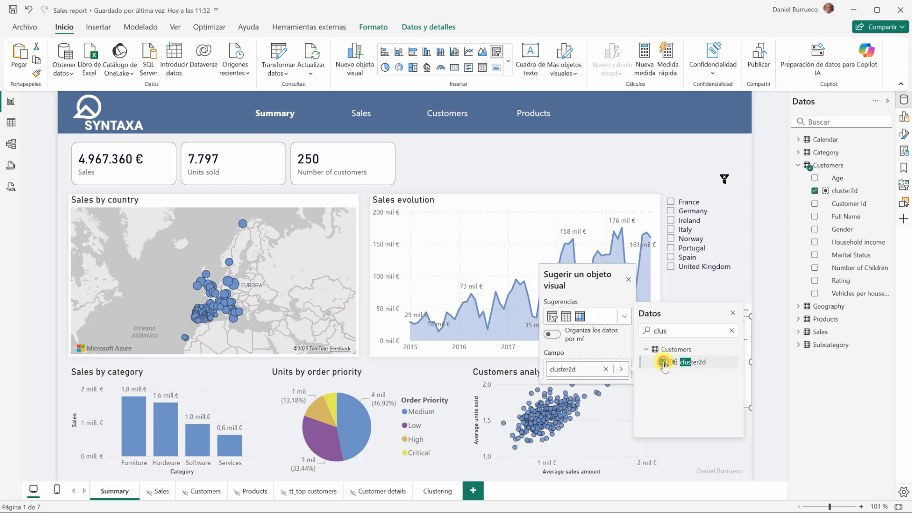
left_click(732, 313)
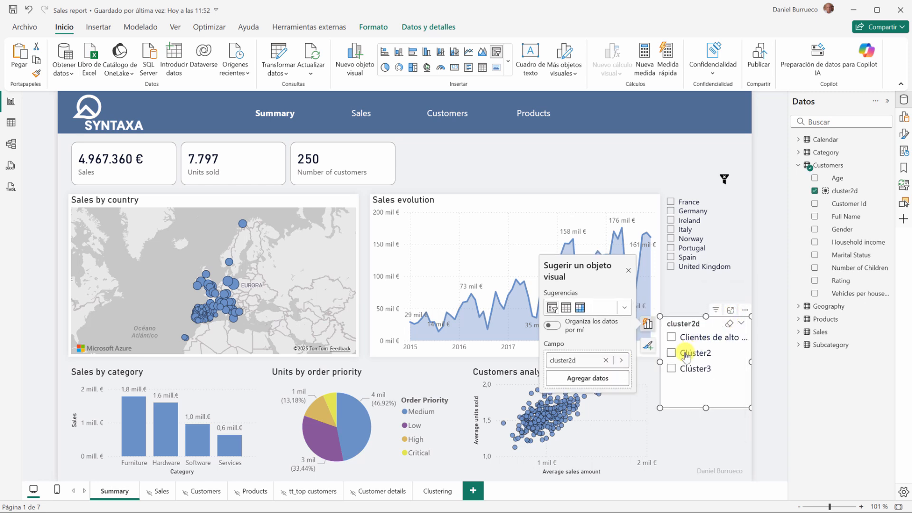
- Widen the cluster2d slicer to fit its labels, reduce its height and place it above the Sales evolution chart
left_click_drag(659, 362, 610, 365)
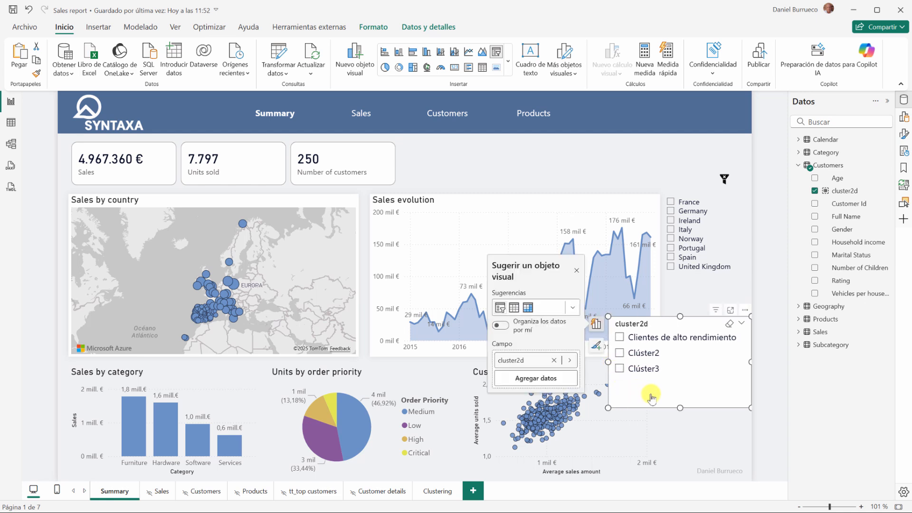
left_click_drag(682, 408, 686, 383)
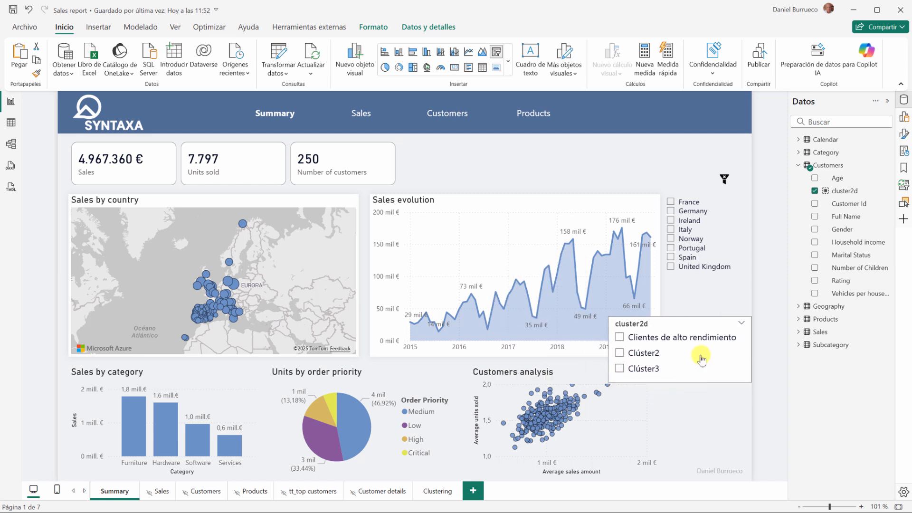
left_click_drag(695, 320, 627, 136)
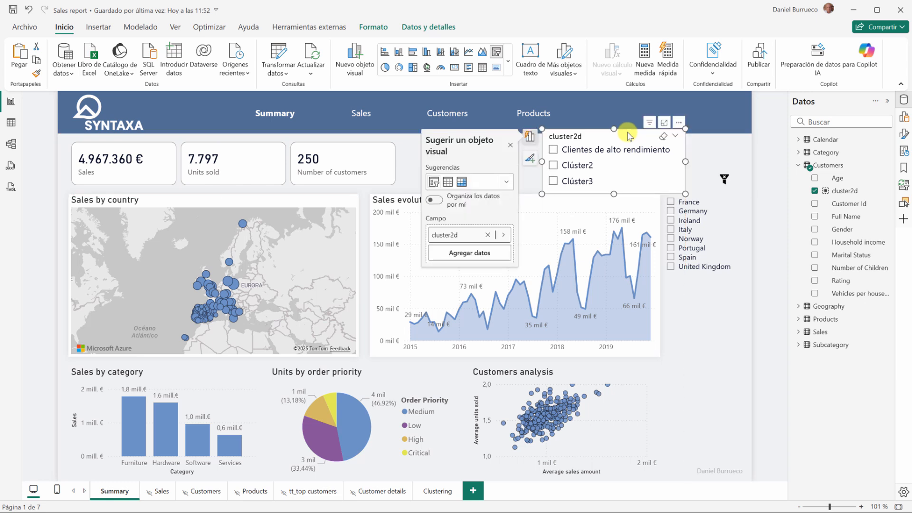
- Filter the Summary page by Clientes de alto rendimiento, Clúster2 and Clúster3 in turn to compare the clusters
left_click(603, 150)
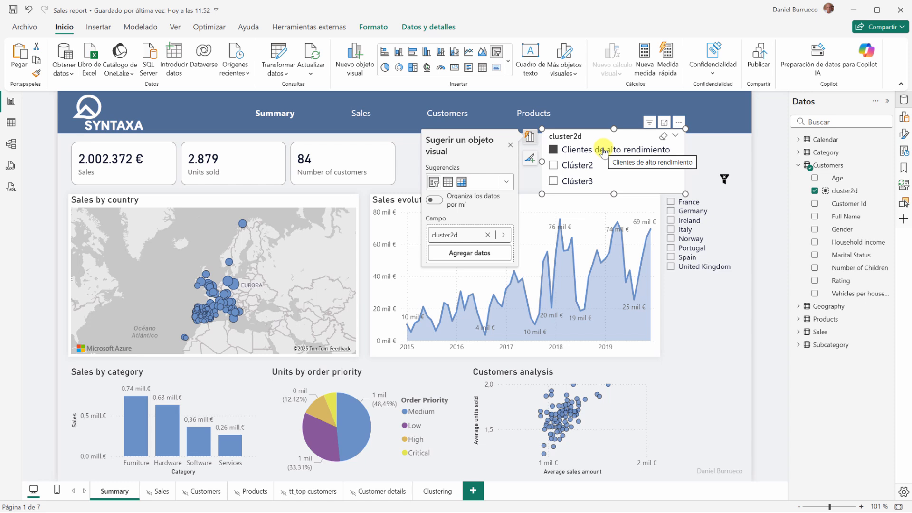
left_click(580, 166)
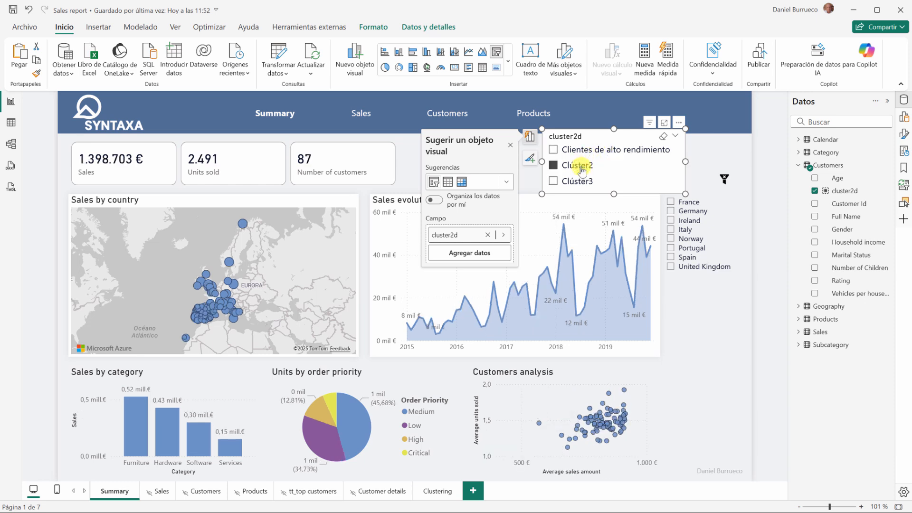
left_click(581, 183)
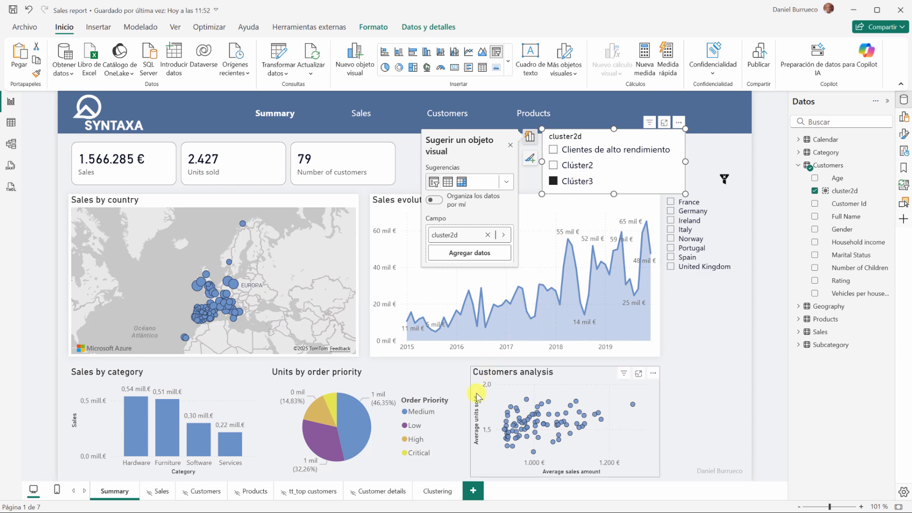
- Duplicate the scatter chart on the Clustering page and place the copy directly below the original
left_click(439, 492)
left_click(439, 493)
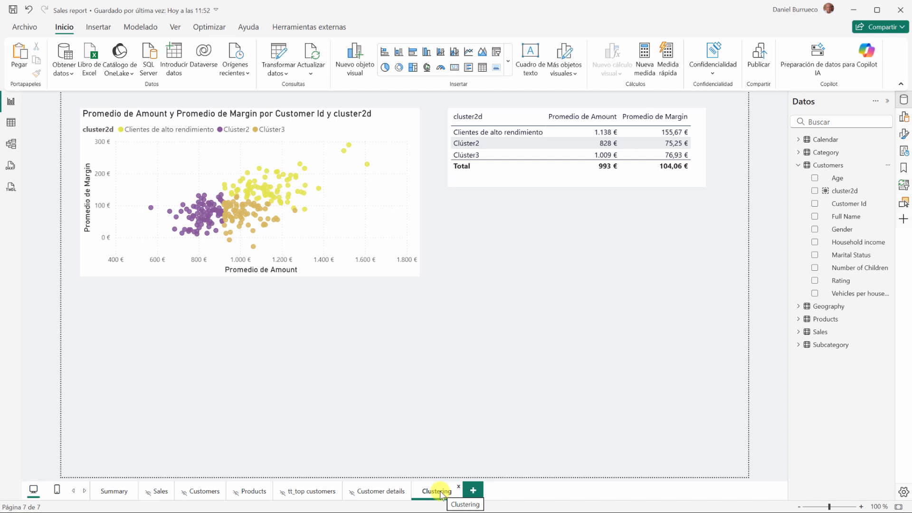
left_click(292, 120)
key("ctrl+c")
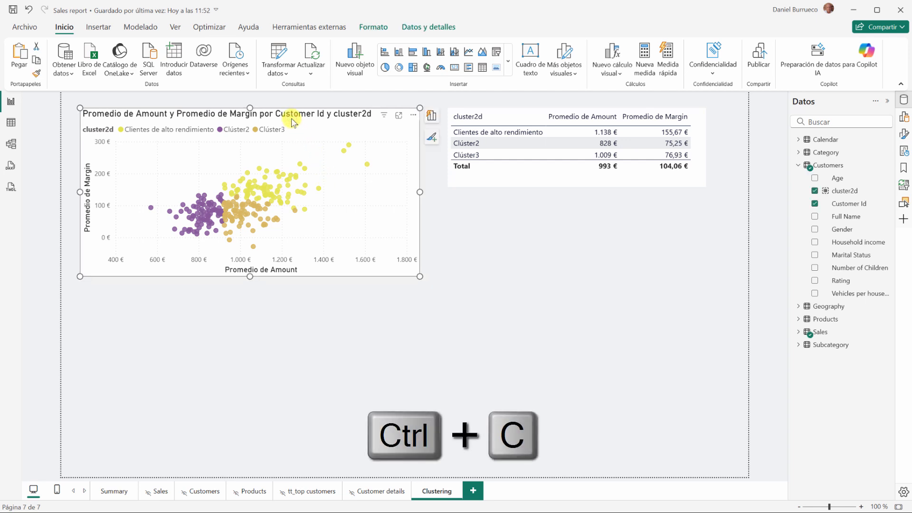
key("ctrl+v")
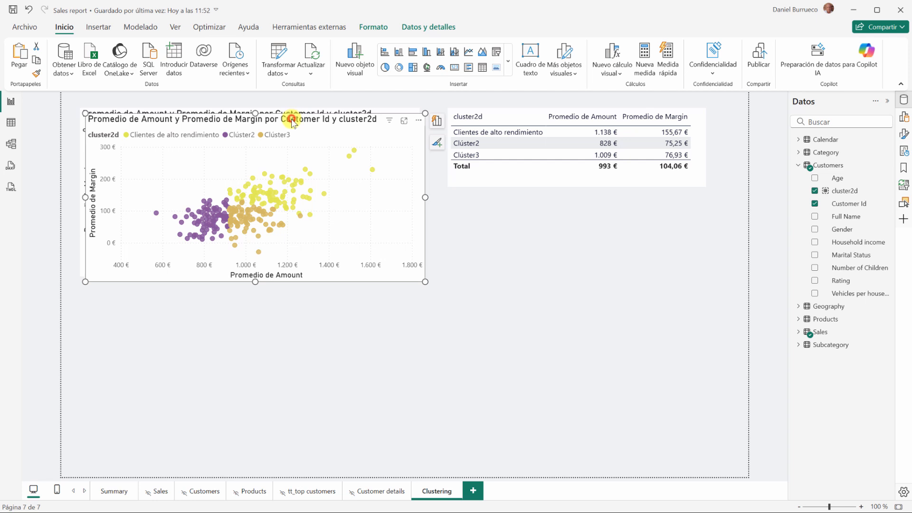
left_click_drag(292, 123, 285, 305)
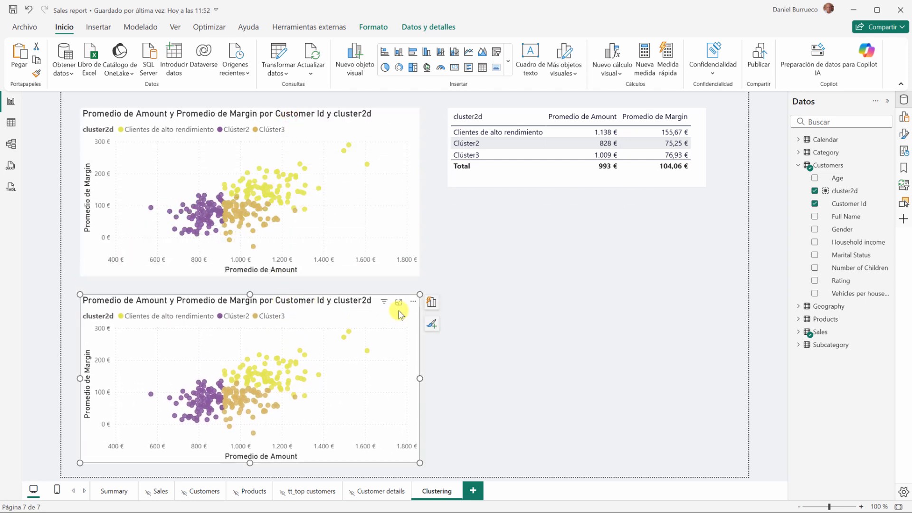
- Remove cluster2d from the lower scatter chart's legend and add Household income as its bubble size
left_click(431, 304)
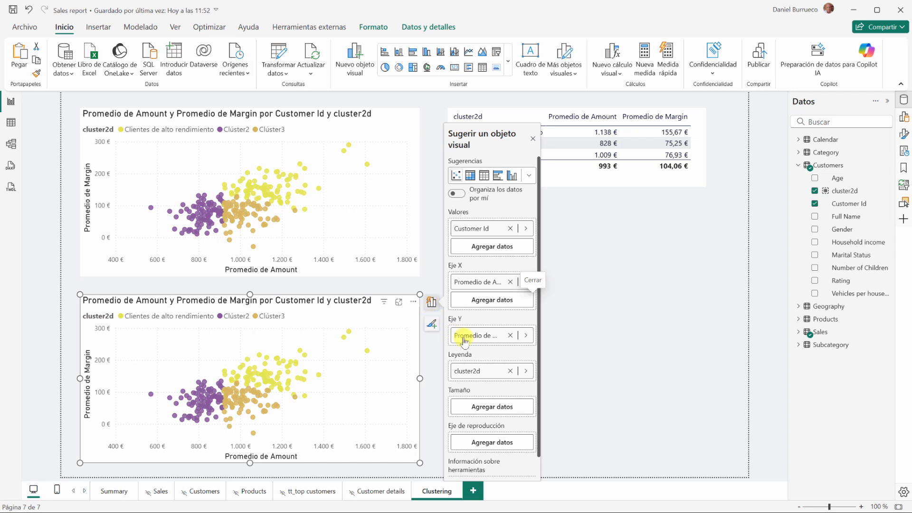
left_click(510, 371)
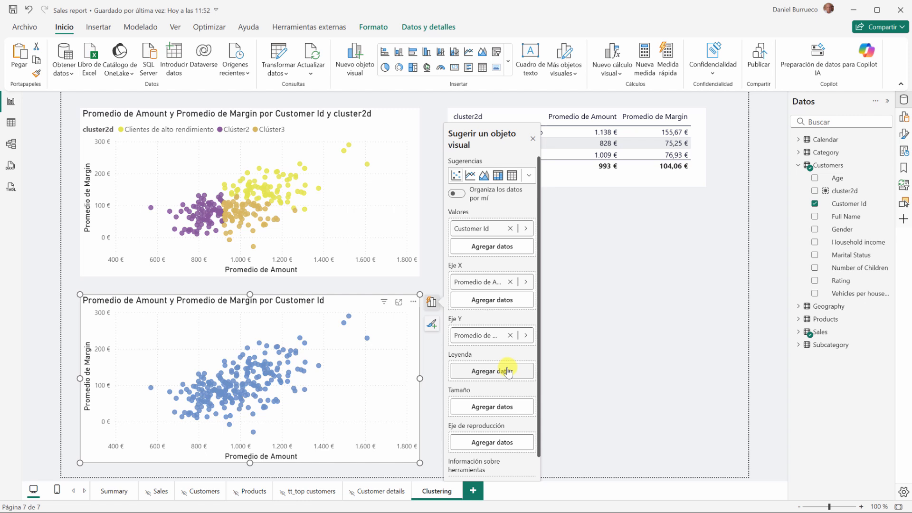
left_click(505, 407)
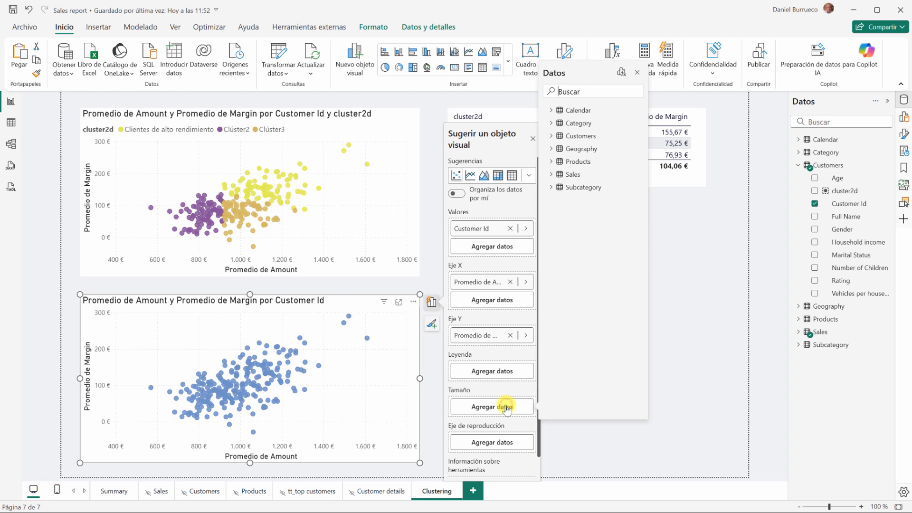
type("house")
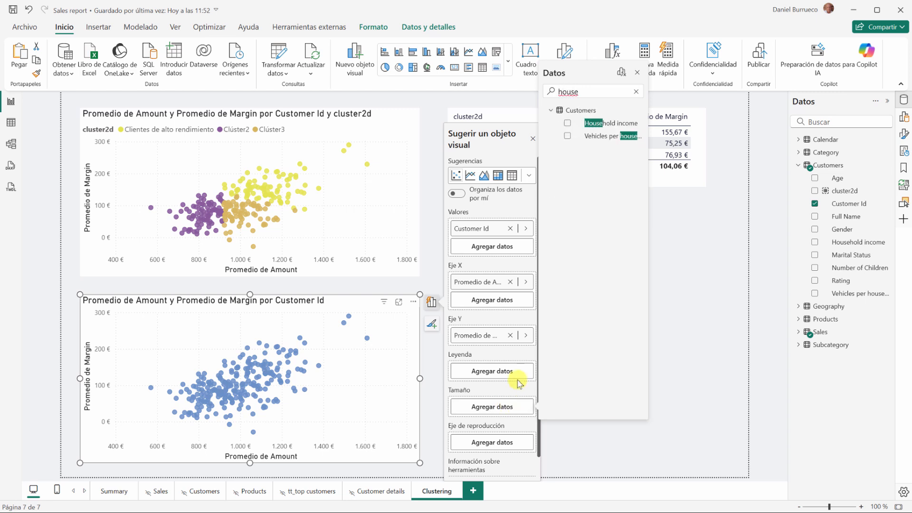
left_click(567, 123)
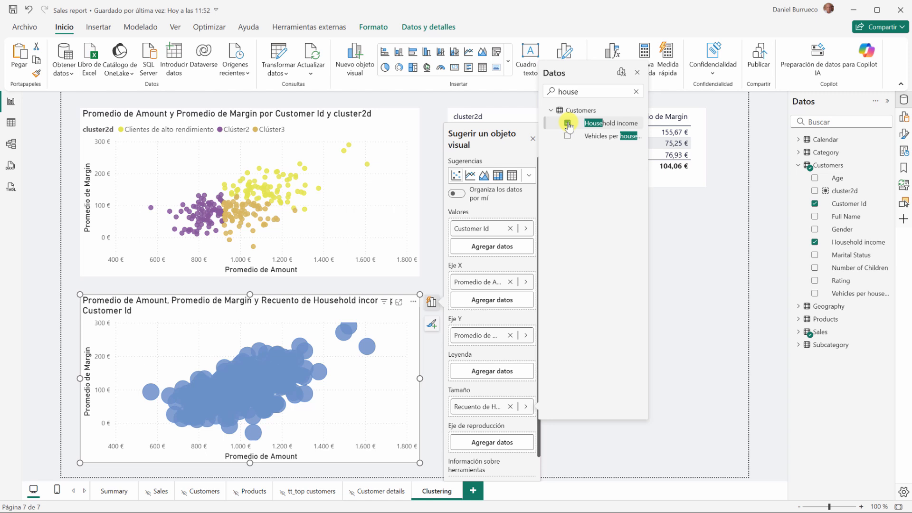
- Aggregate the lower chart's Household income bubble size by average (Promedio)
left_click(524, 407)
left_click(583, 433)
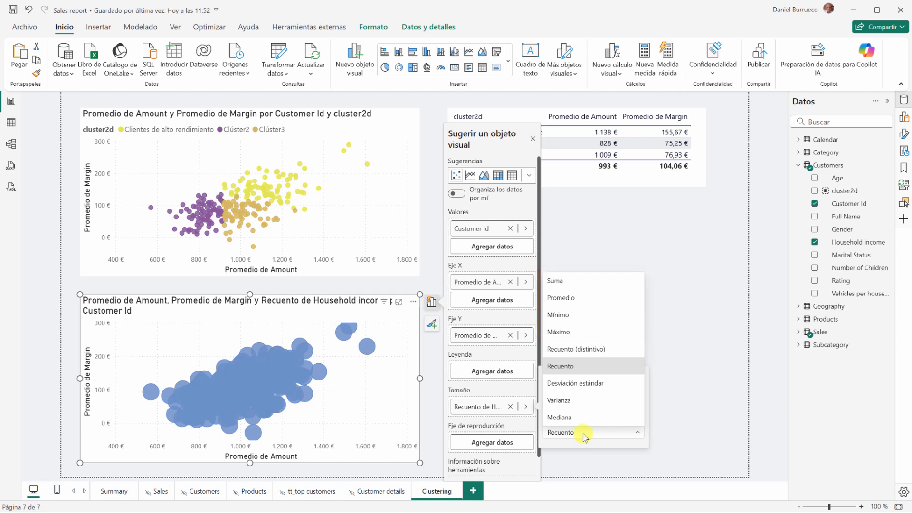
left_click(568, 300)
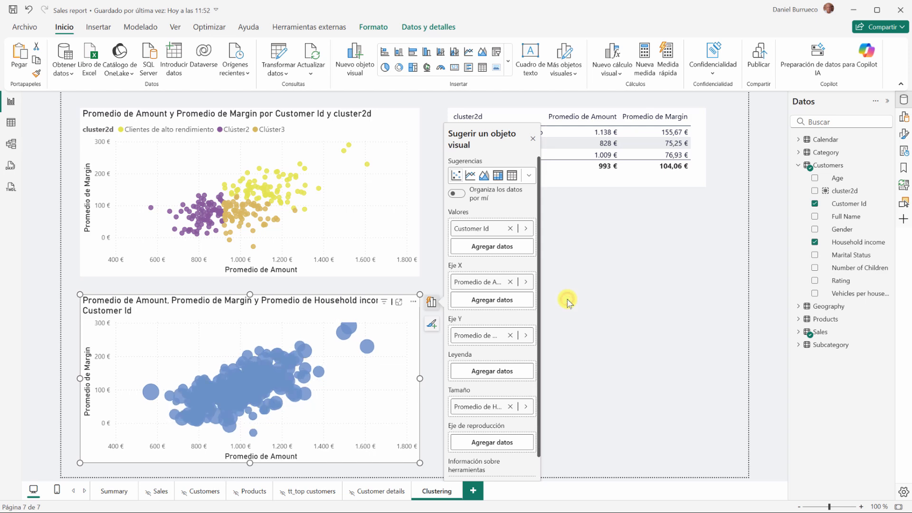
left_click(533, 138)
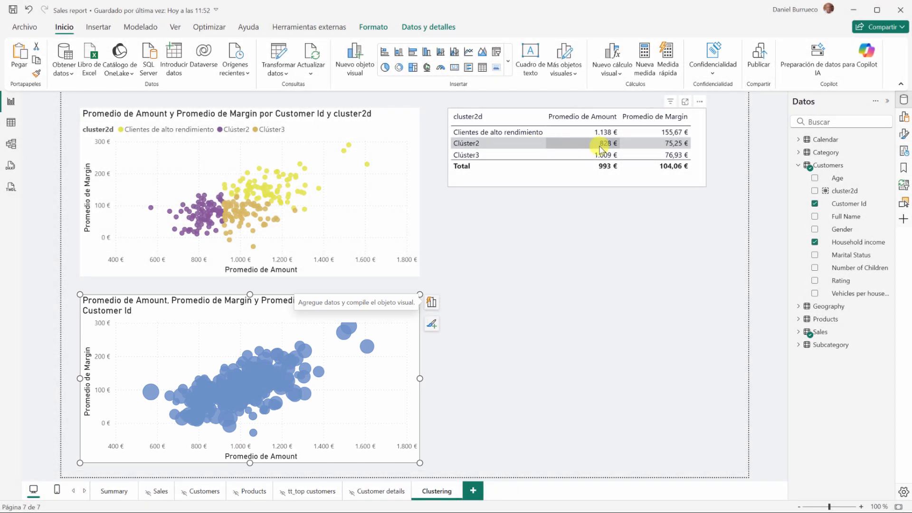
- Set the marker size multiplier of the lower scatter chart to -15
left_click(905, 136)
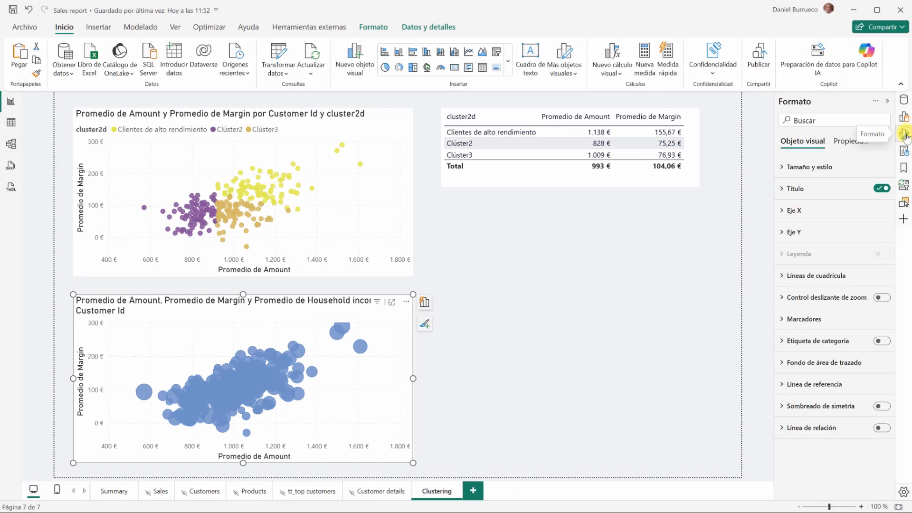
left_click(802, 319)
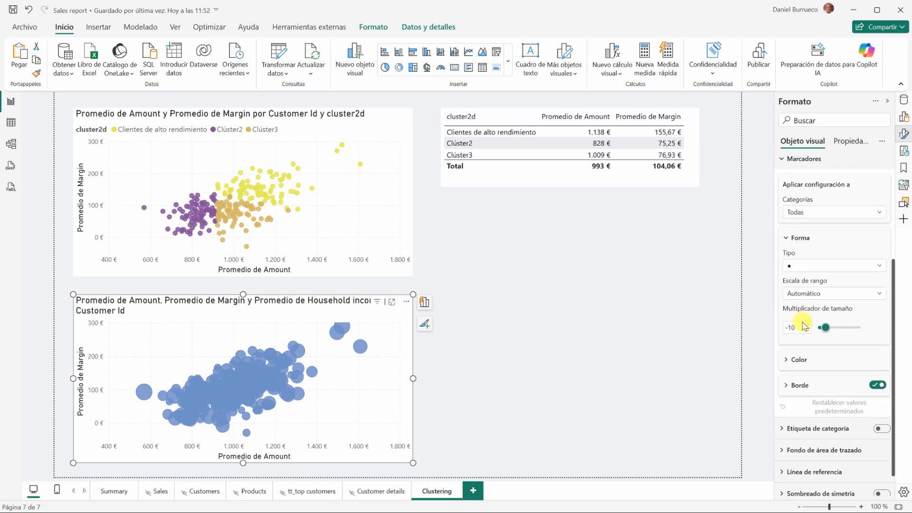
left_click(809, 332)
left_click(809, 333)
left_click(809, 333)
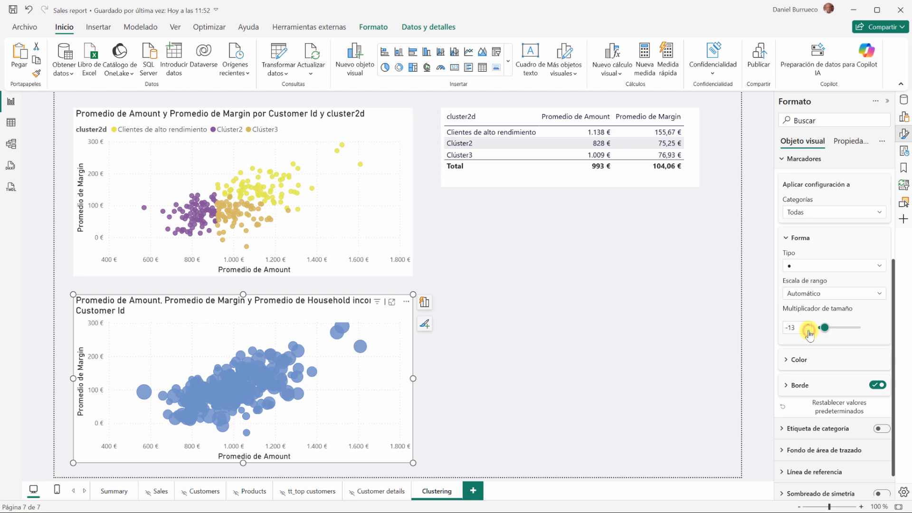
left_click(809, 333)
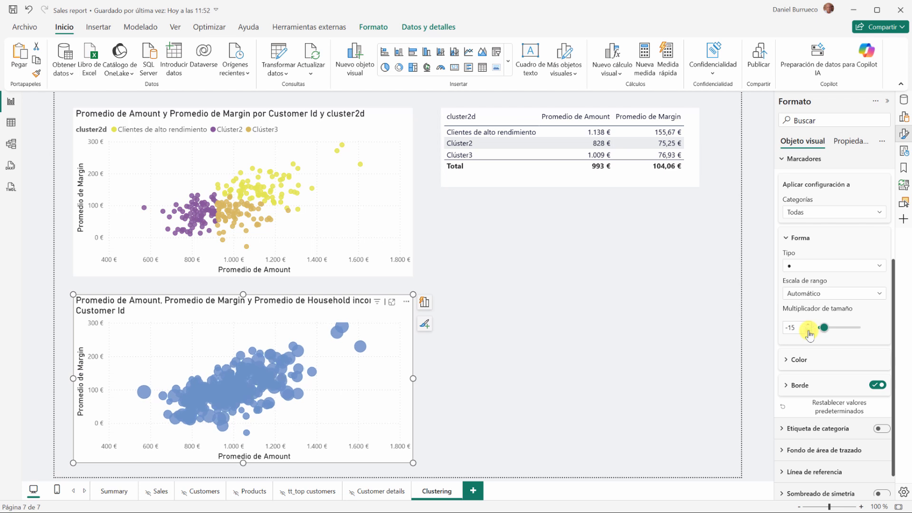
- Stop the lower scatter chart's marker borders from matching the fill colour and make them black
left_click(801, 386)
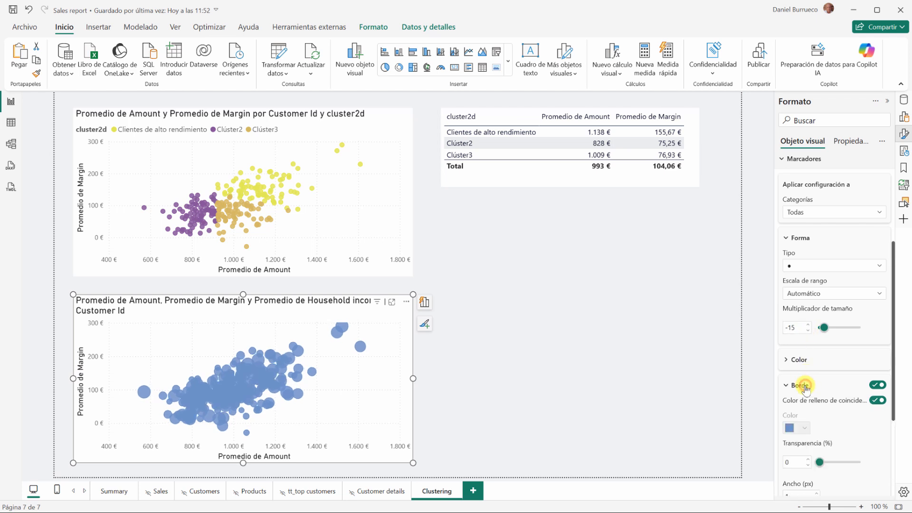
scroll(806, 388, "down", 3)
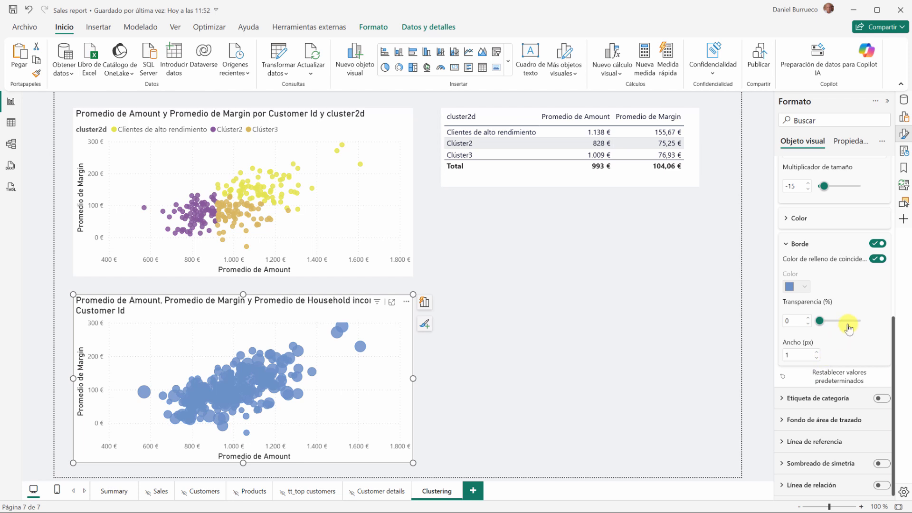
left_click(877, 259)
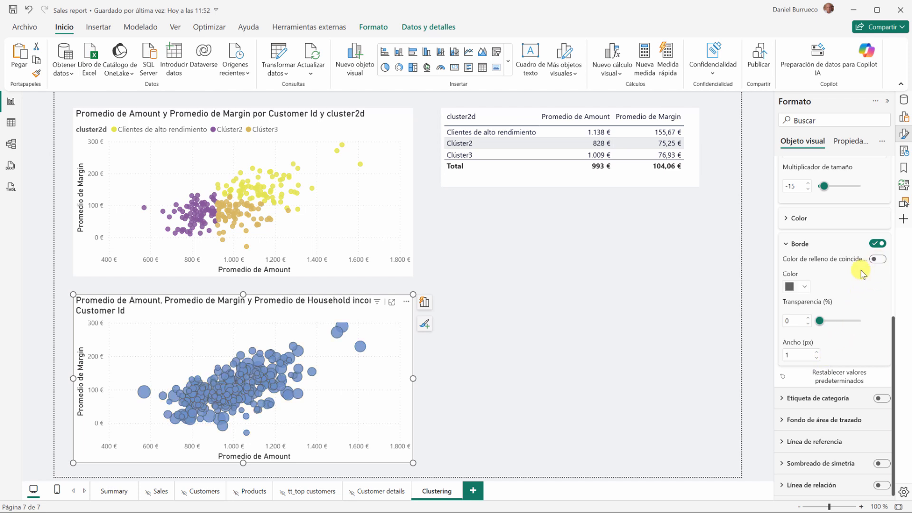
left_click(804, 287)
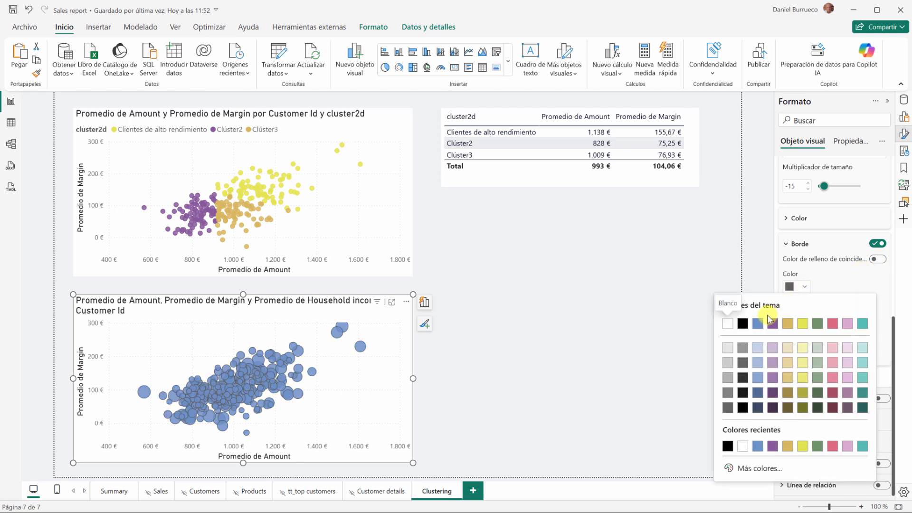
left_click(742, 325)
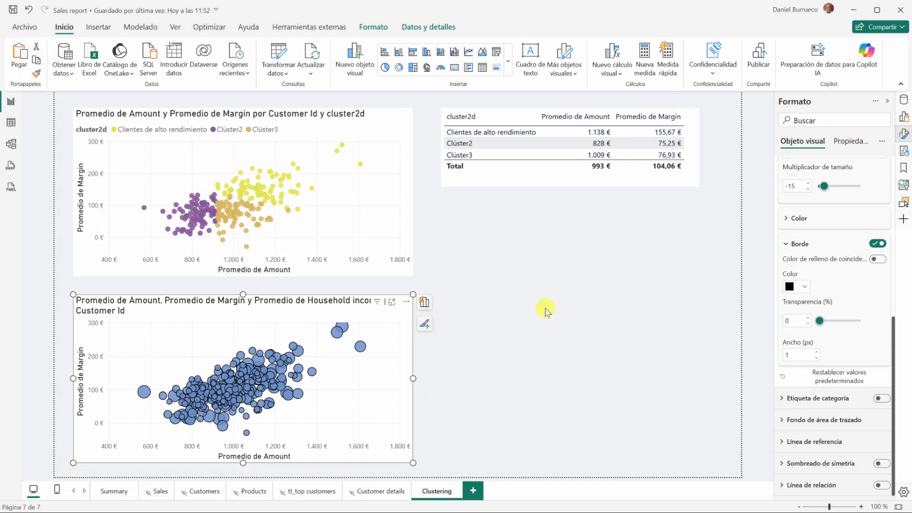
- Find clusters automatically in the lower scatter chart, naming the cluster field cluster3d and setting the number of clusters to 3
left_click(407, 302)
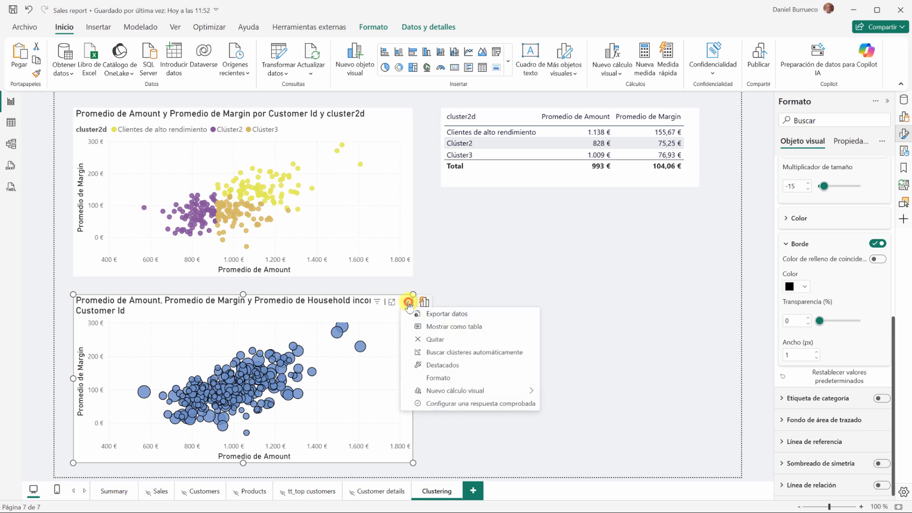
left_click(437, 352)
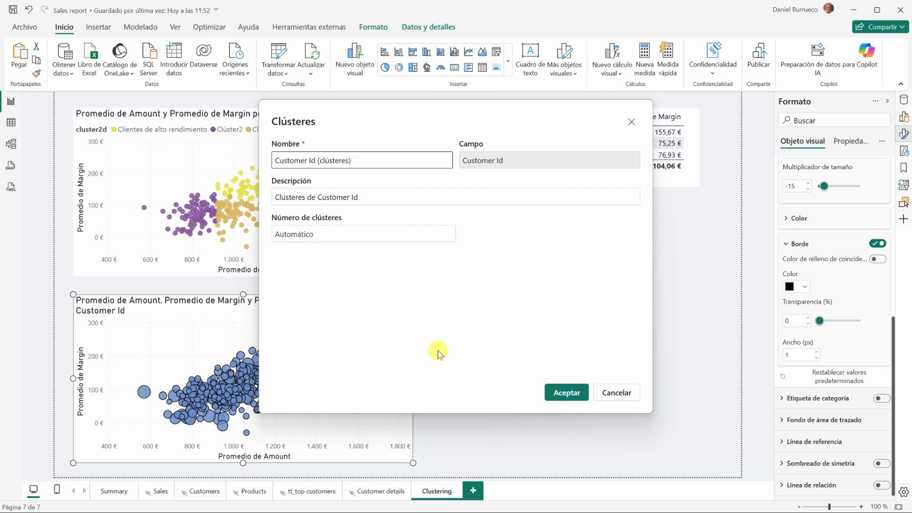
left_click_drag(360, 159, 275, 159)
type("clust")
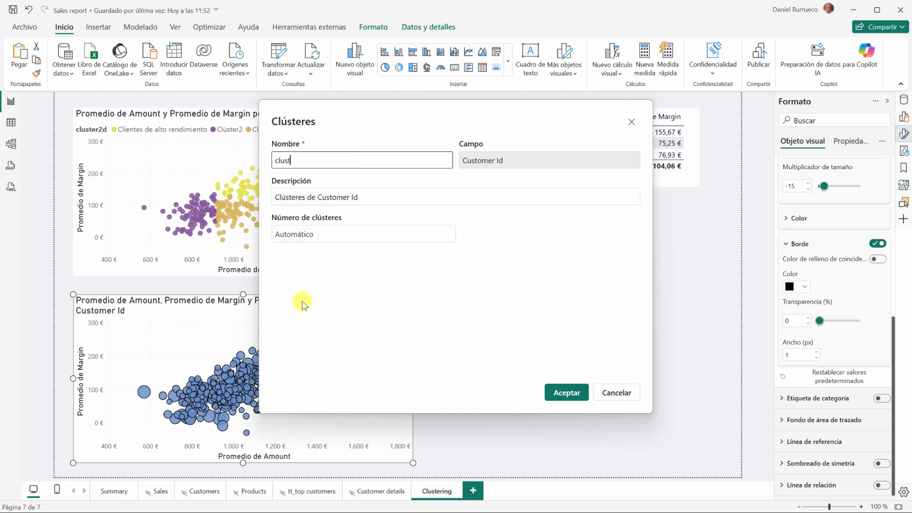
type("er3d")
left_click(303, 234)
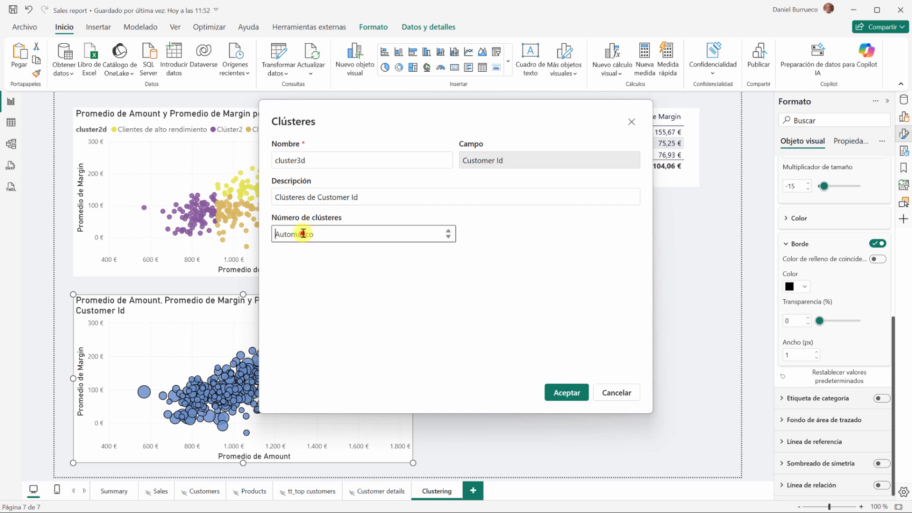
type("3")
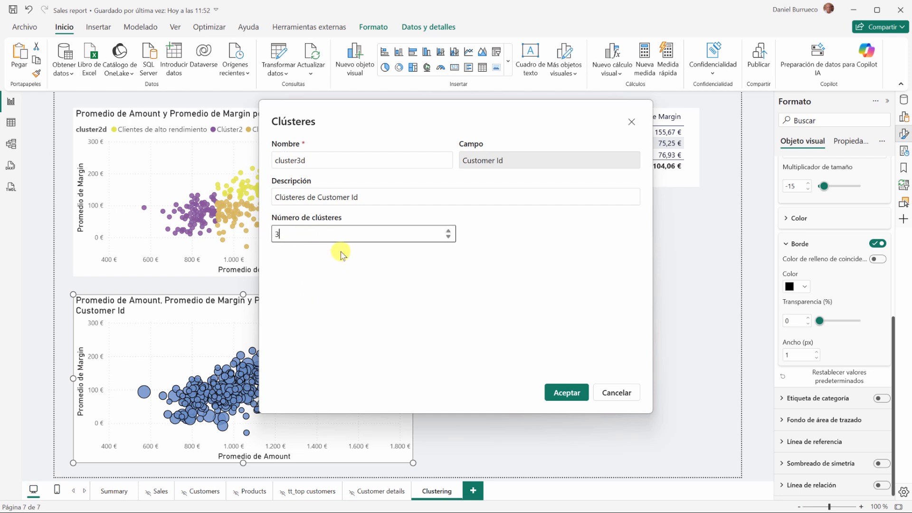
left_click(552, 395)
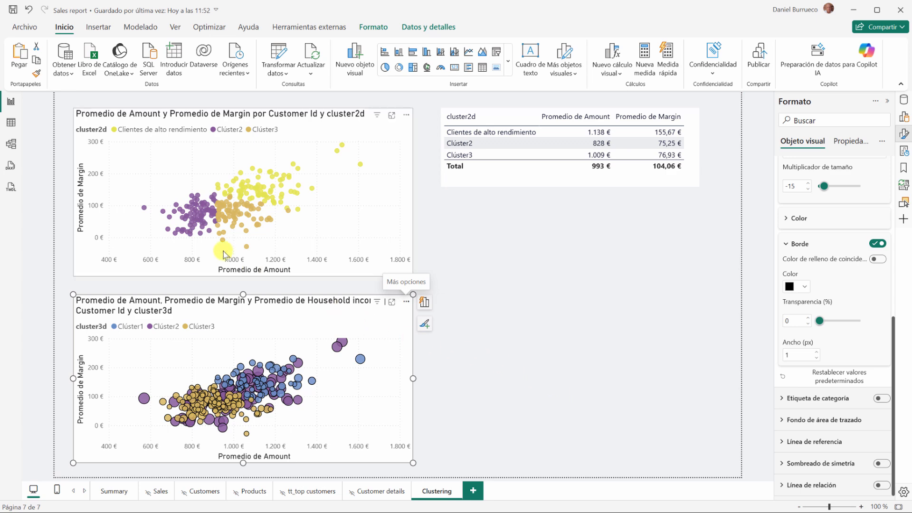
- Examine the cluster3d column in the Customers table data and the lower chart's clusters in focus mode
left_click(11, 123)
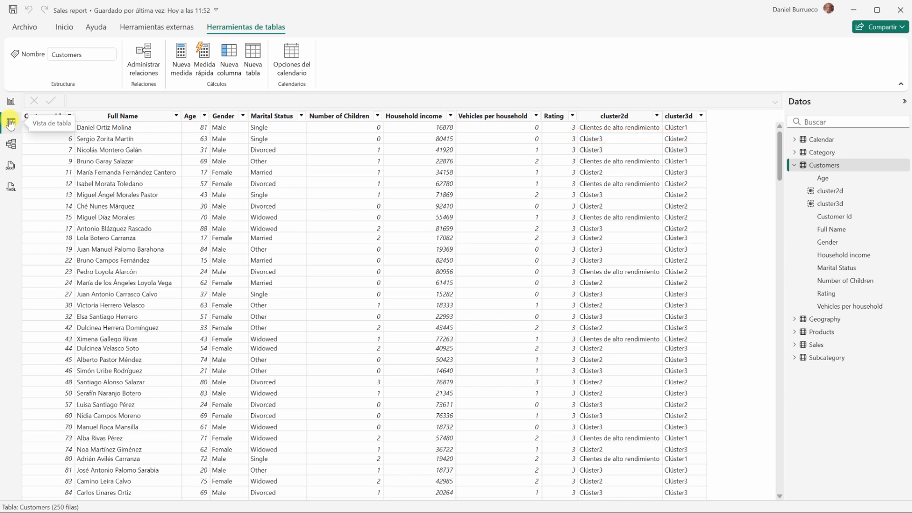
left_click(10, 101)
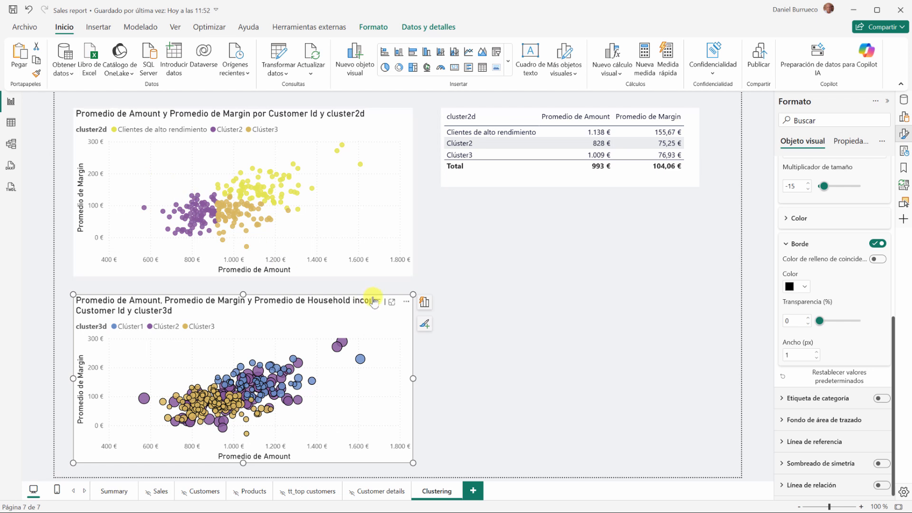
left_click(424, 303)
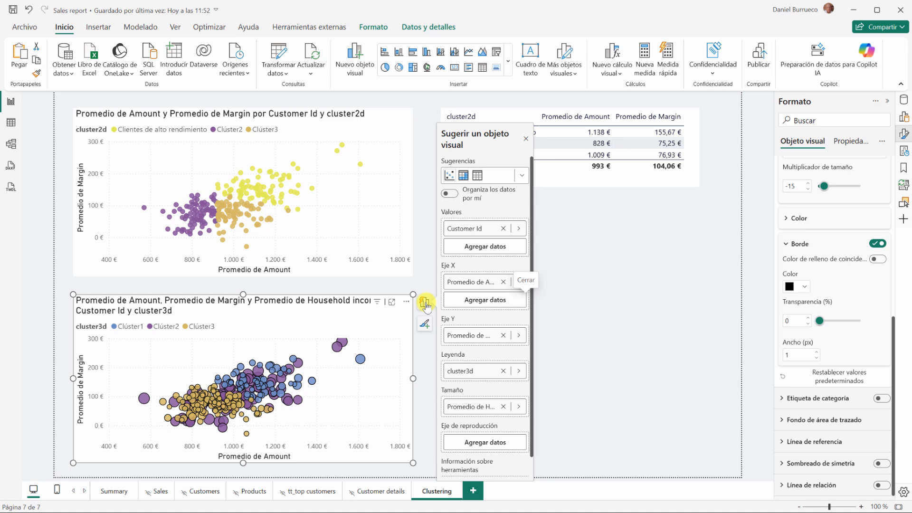
left_click(425, 305)
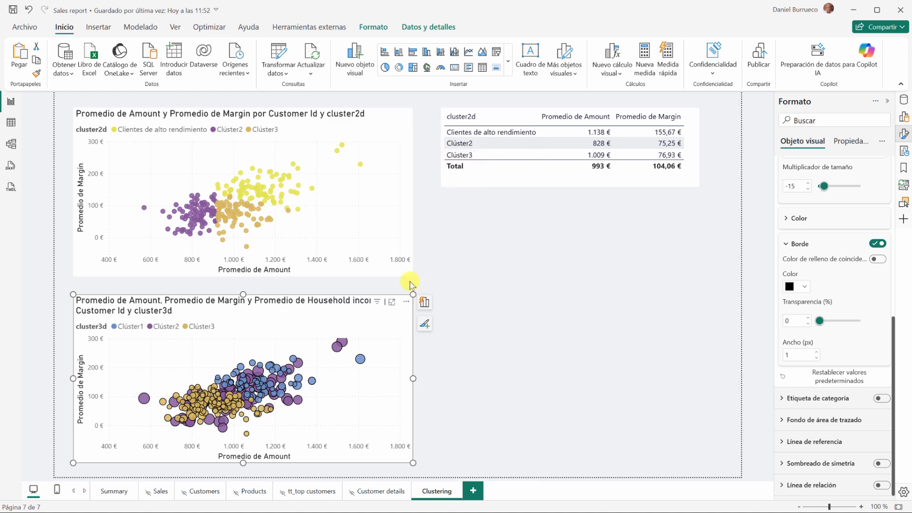
left_click(392, 303)
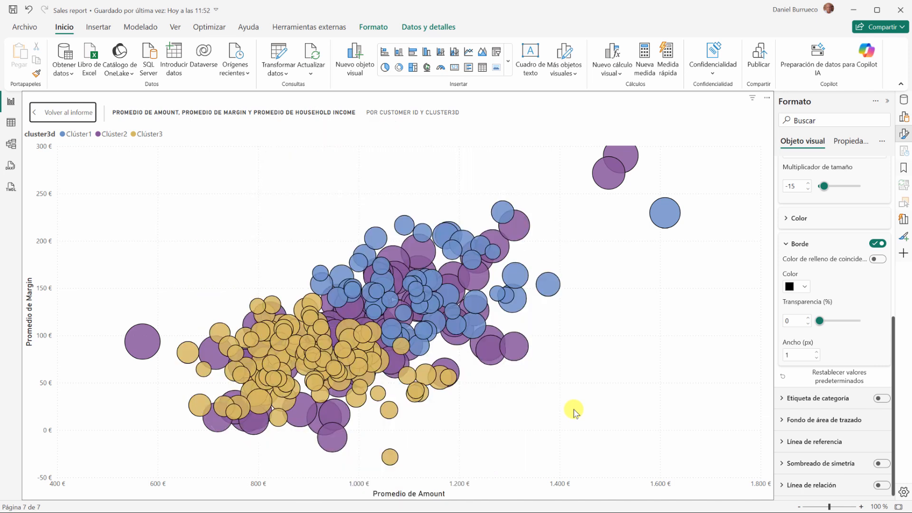
left_click(62, 113)
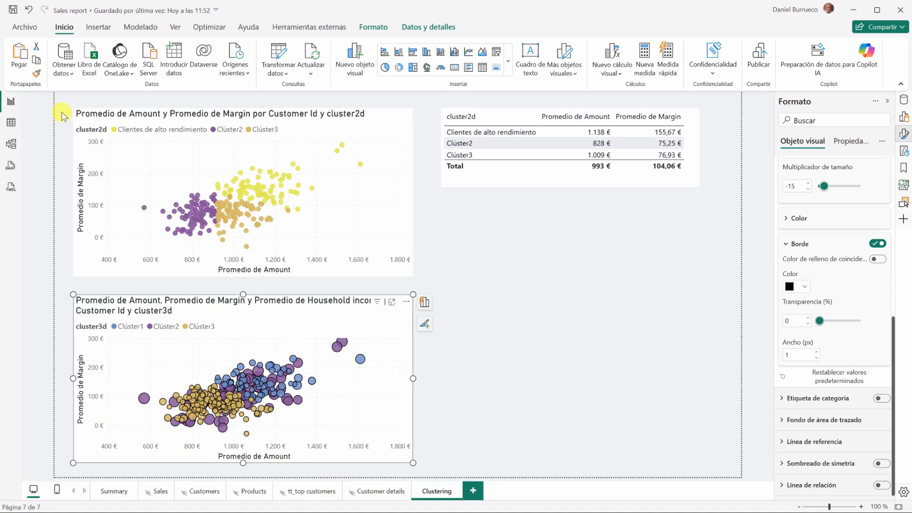
- Duplicate the cluster3d bubble chart, move the copy aside and convert it to a table
key("ctrl+c")
key("ctrl+v")
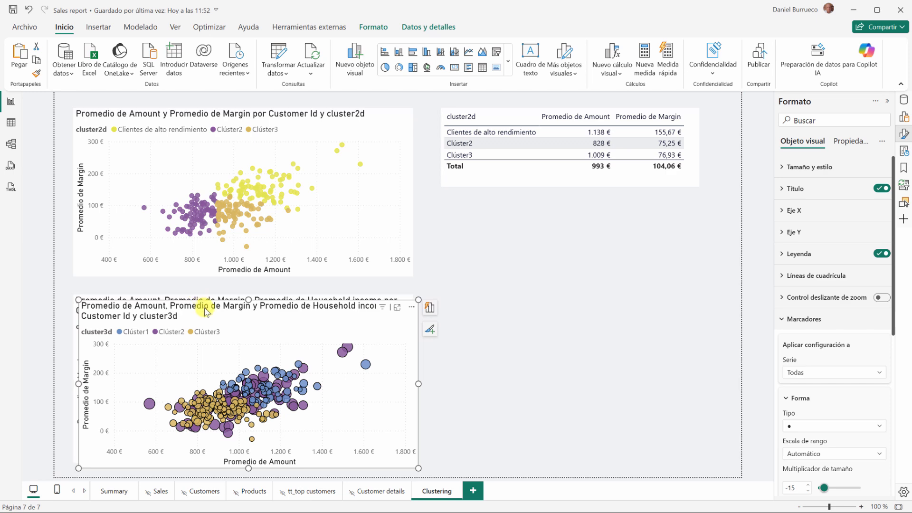
left_click_drag(207, 307, 519, 251)
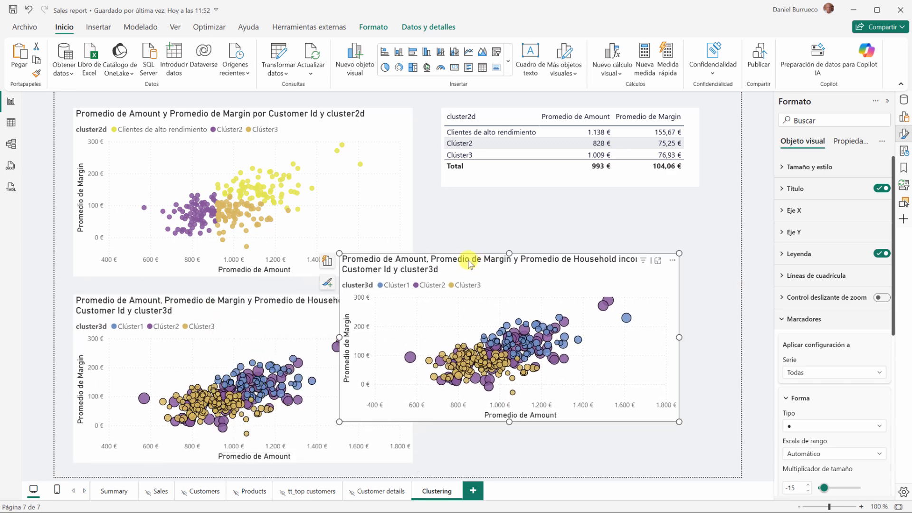
left_click(483, 68)
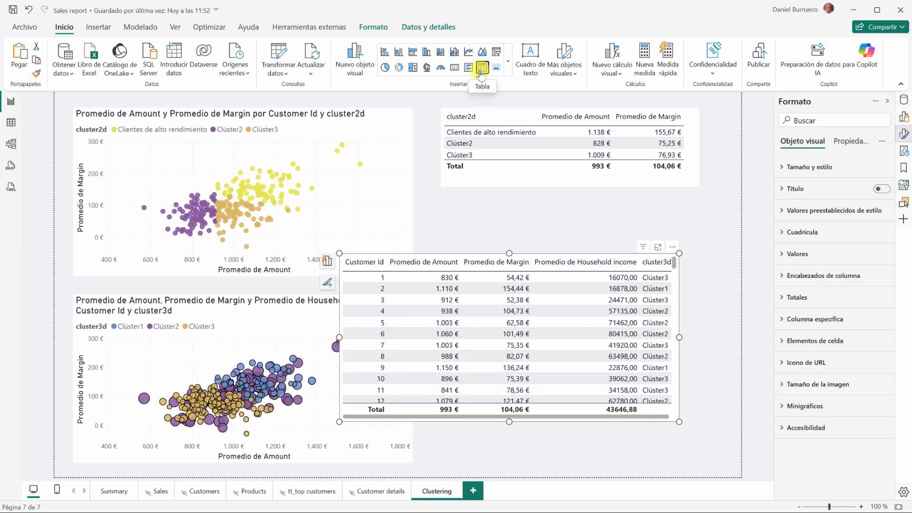
- Remove Customer Id from the new table and make cluster3d its first column
left_click(328, 262)
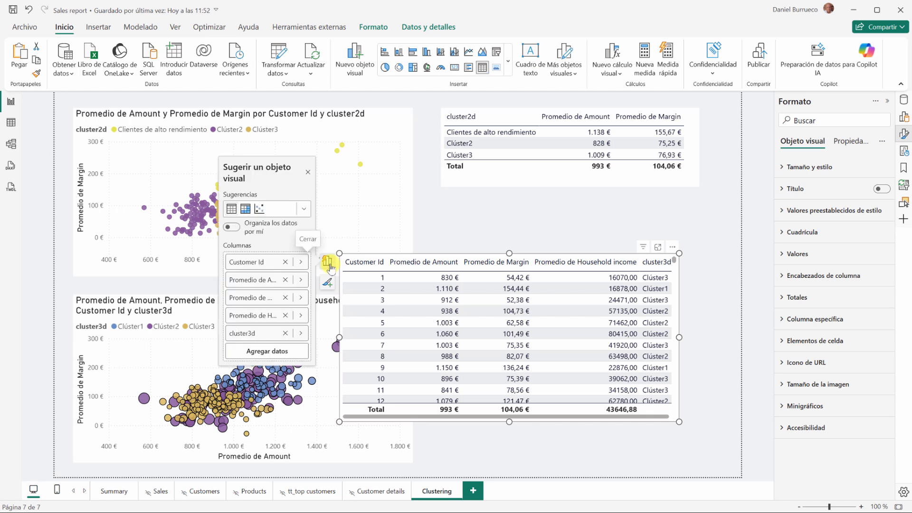
left_click(285, 262)
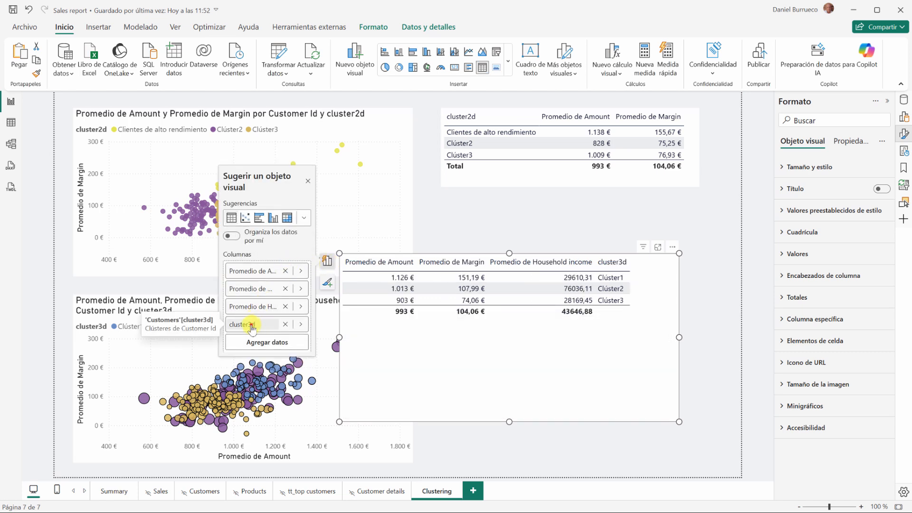
left_click_drag(246, 323, 269, 266)
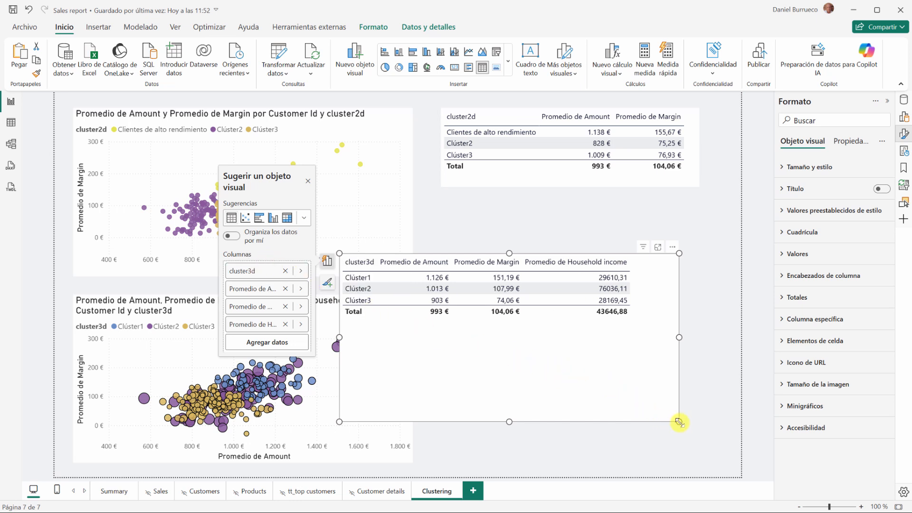
- Shrink the cluster3d table to fit its rows and place it beside the lower bubble chart
left_click_drag(680, 422, 644, 328)
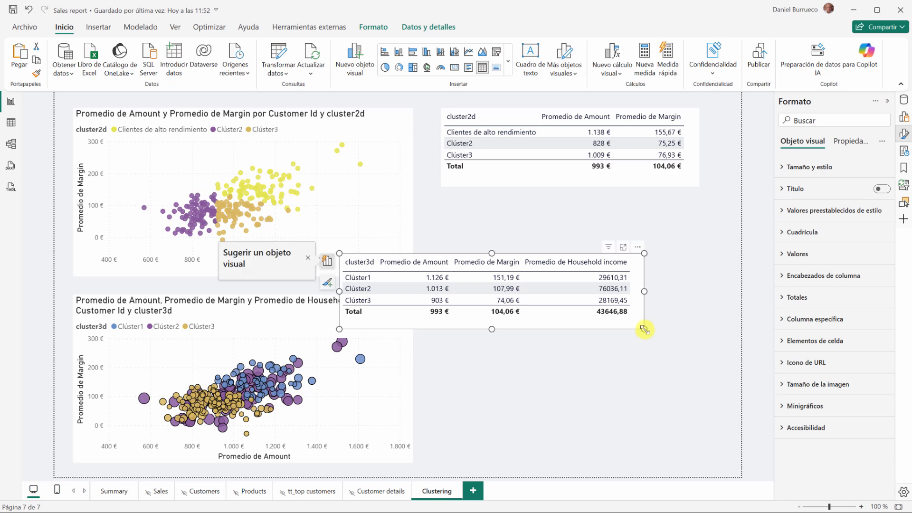
left_click_drag(637, 244, 728, 322)
left_click(687, 278)
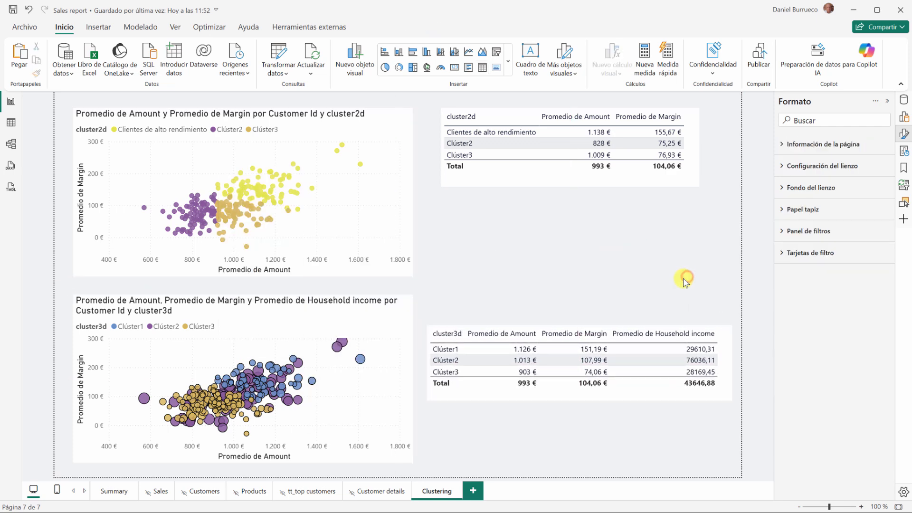